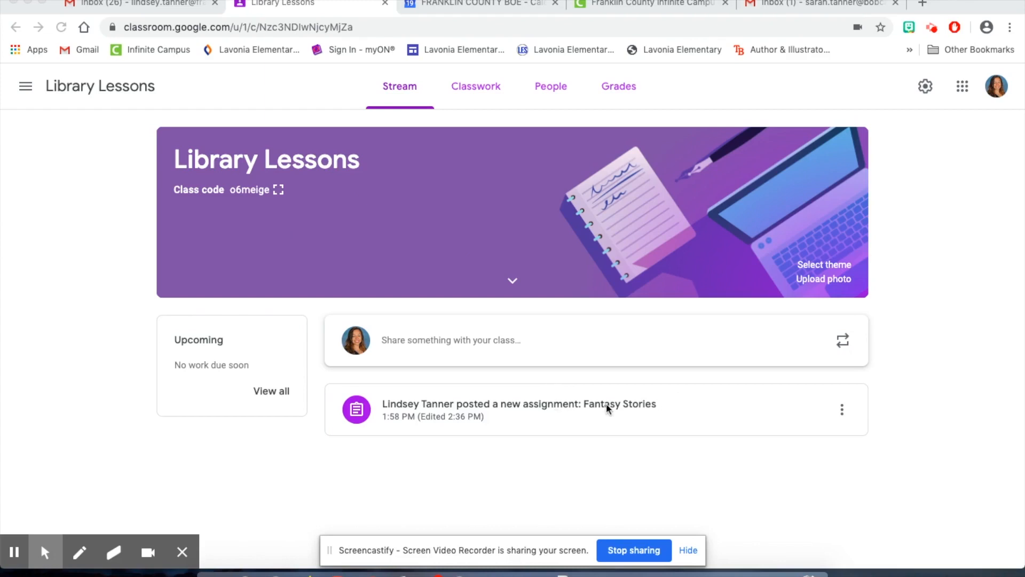
Step: Open the instructions of the Fantasy Stories assignment and follow the link to the Book Creator sign-in page
{"action": "left_click", "coordinate": [568, 404]}
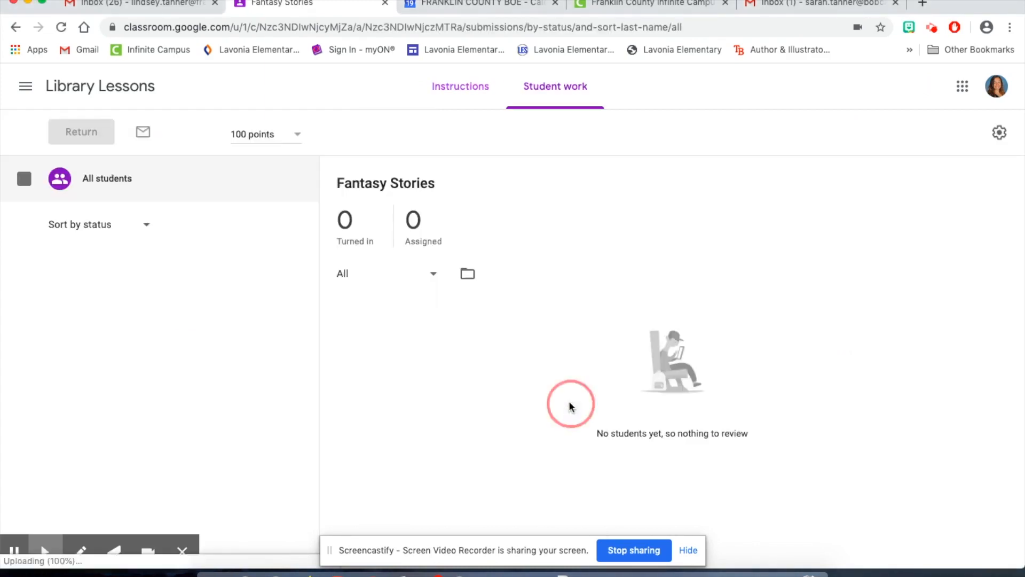
{"action": "left_click", "coordinate": [459, 96]}
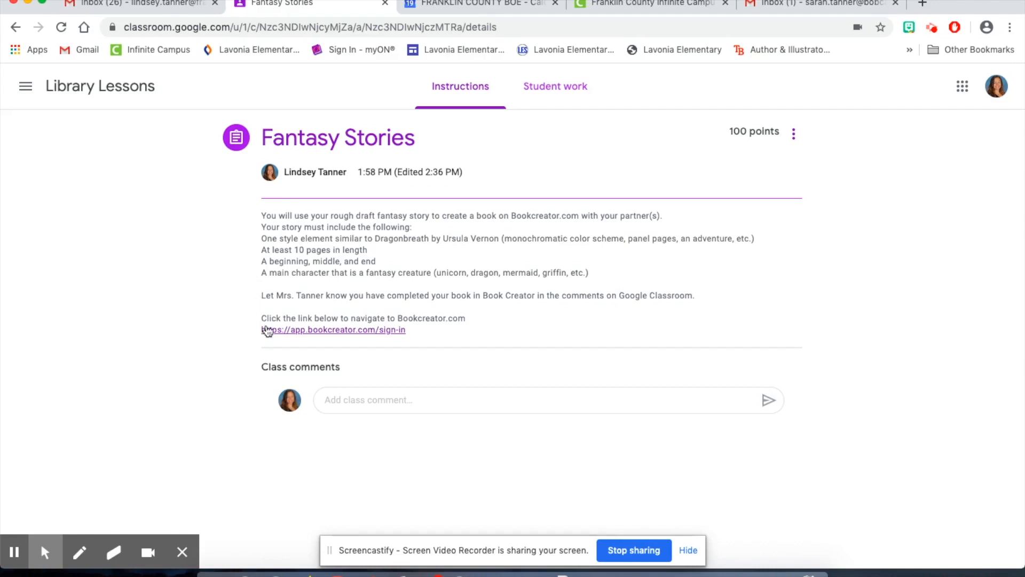
{"action": "left_click", "coordinate": [292, 330]}
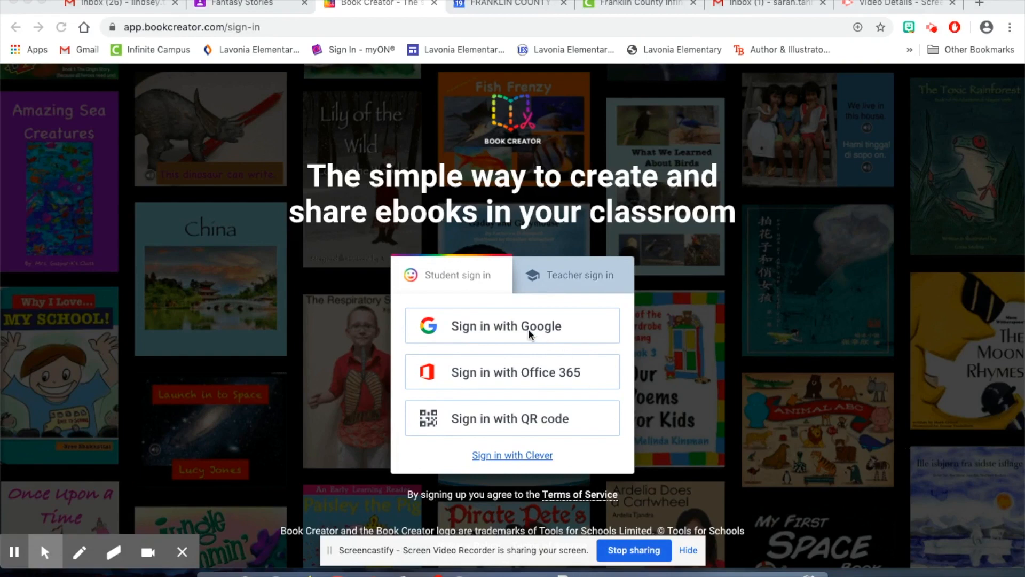
Step: Sign in to Book Creator as a teacher using the Google account
{"action": "left_click", "coordinate": [571, 275]}
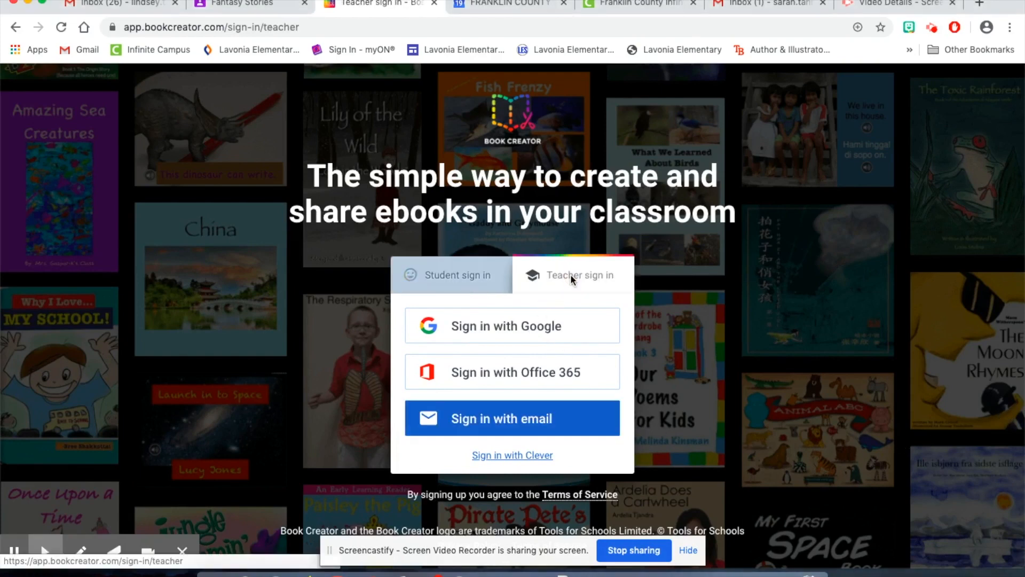
{"action": "left_click", "coordinate": [521, 328]}
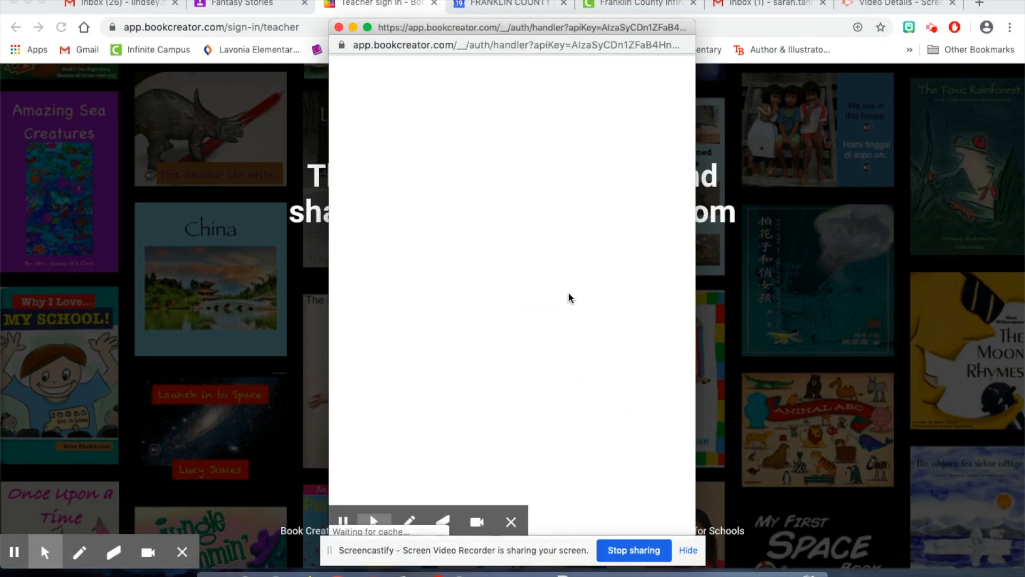
{"action": "left_click", "coordinate": [458, 238]}
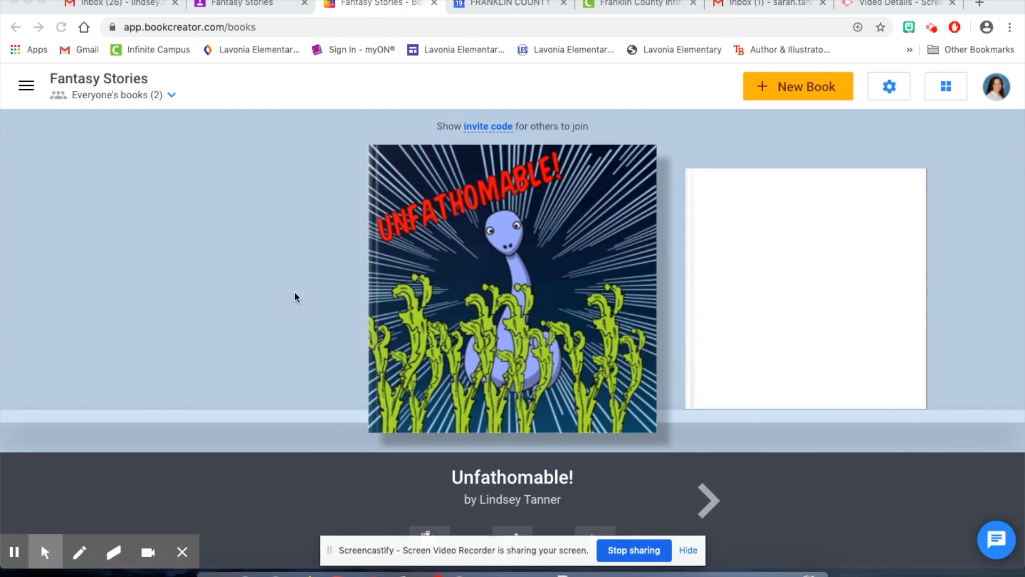
Step: Create a new book in the Square 1:1 Comic shape and give its cover the red dotted comic background with black rays
{"action": "left_click", "coordinate": [793, 87]}
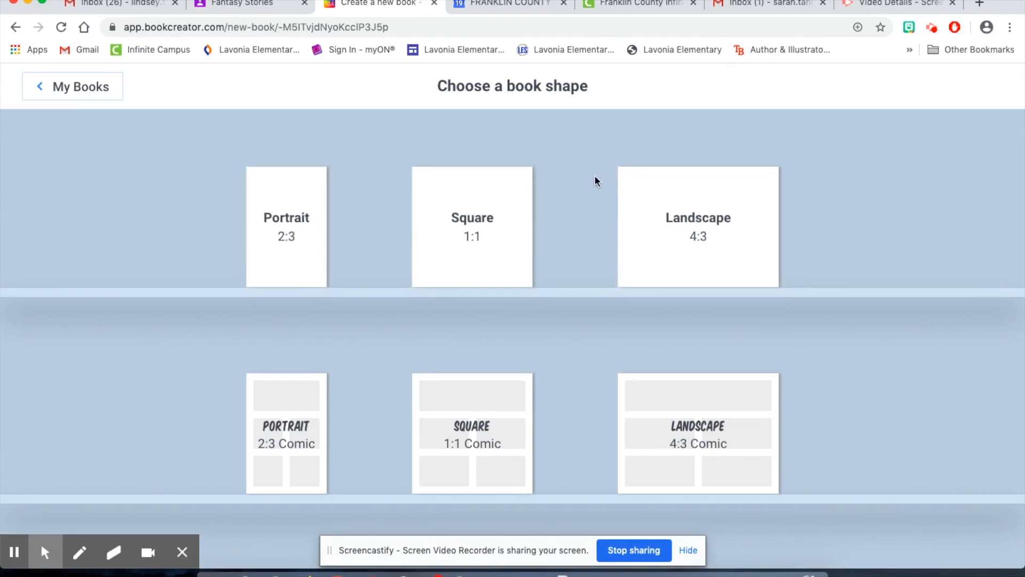
{"action": "left_click", "coordinate": [486, 426]}
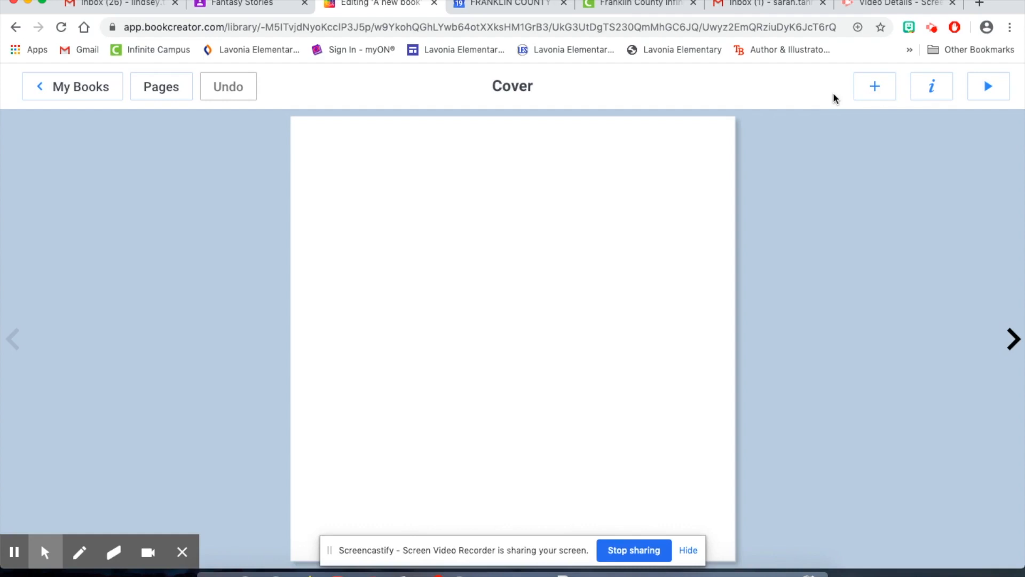
{"action": "left_click", "coordinate": [932, 99]}
{"action": "left_click", "coordinate": [931, 98]}
{"action": "left_click", "coordinate": [930, 88]}
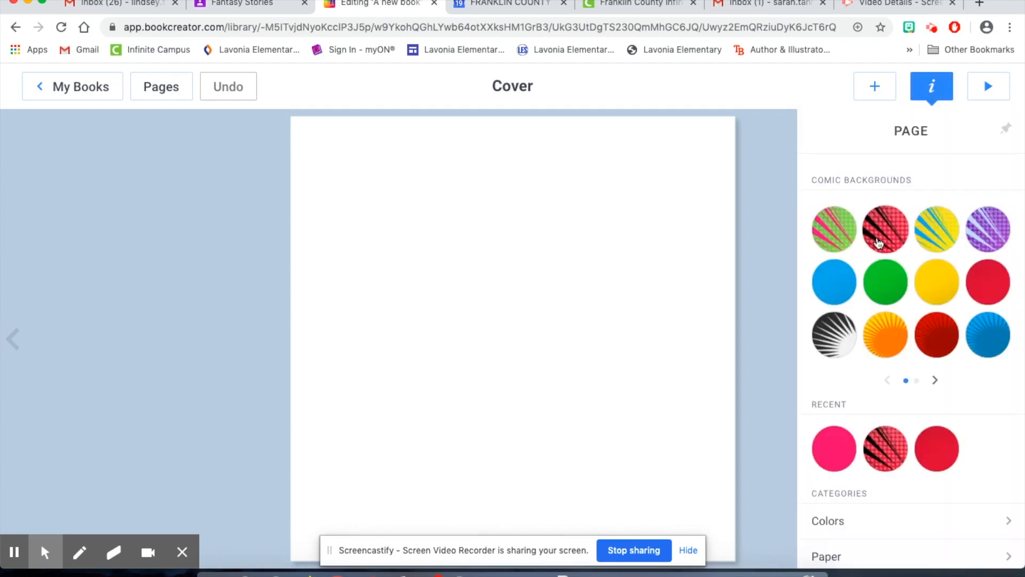
{"action": "left_click", "coordinate": [879, 241]}
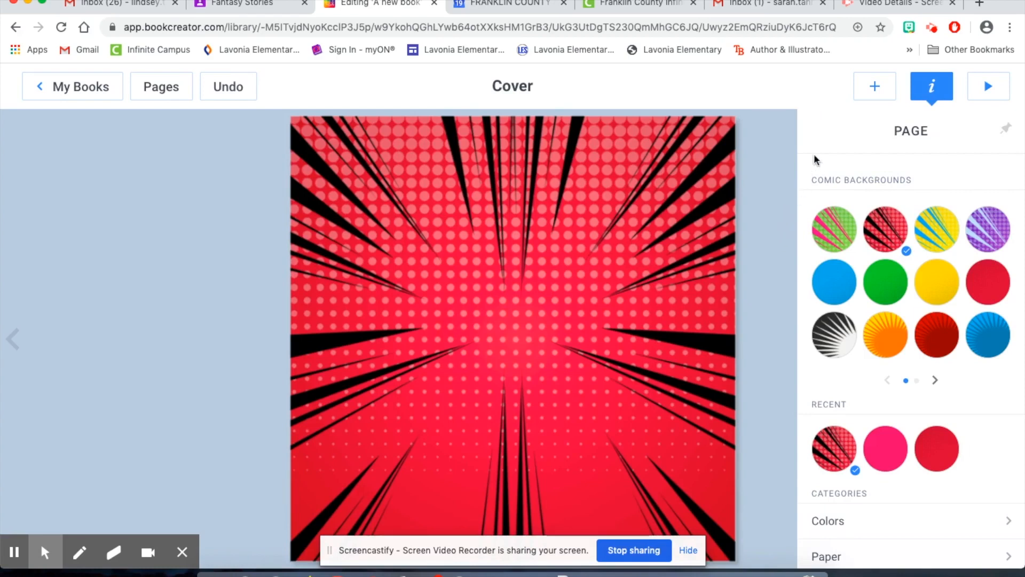
Step: Add Title-style comic text reading "Mermaid Hollow" to the cover and centre it horizontally in the upper half
{"action": "left_click", "coordinate": [871, 95]}
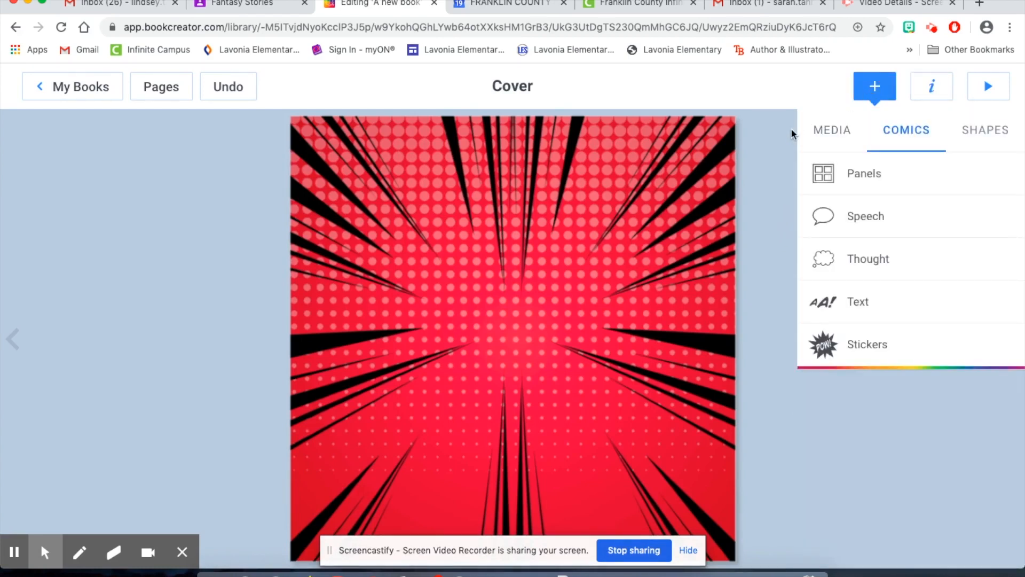
{"action": "left_click", "coordinate": [905, 301]}
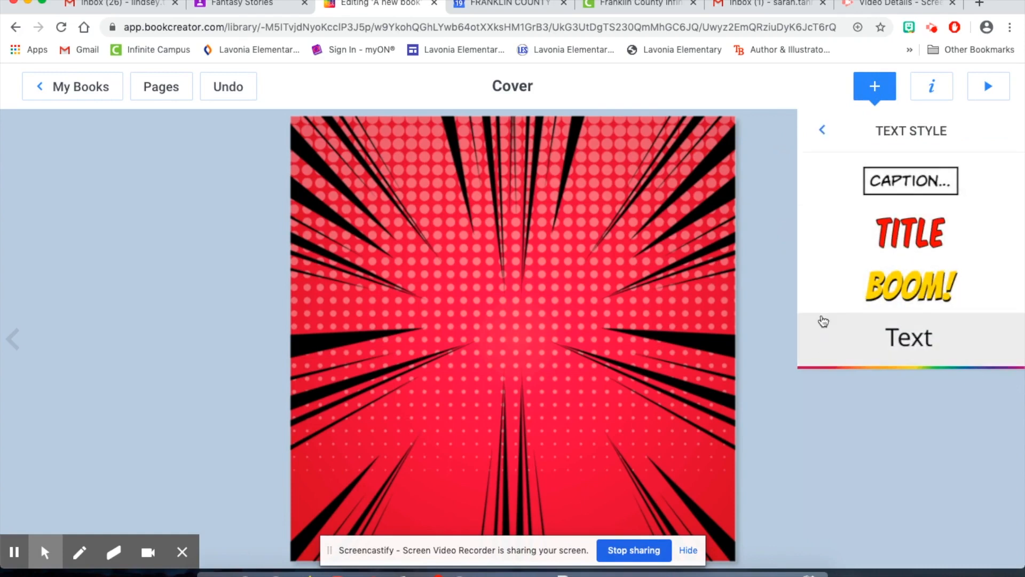
{"action": "left_click", "coordinate": [858, 247]}
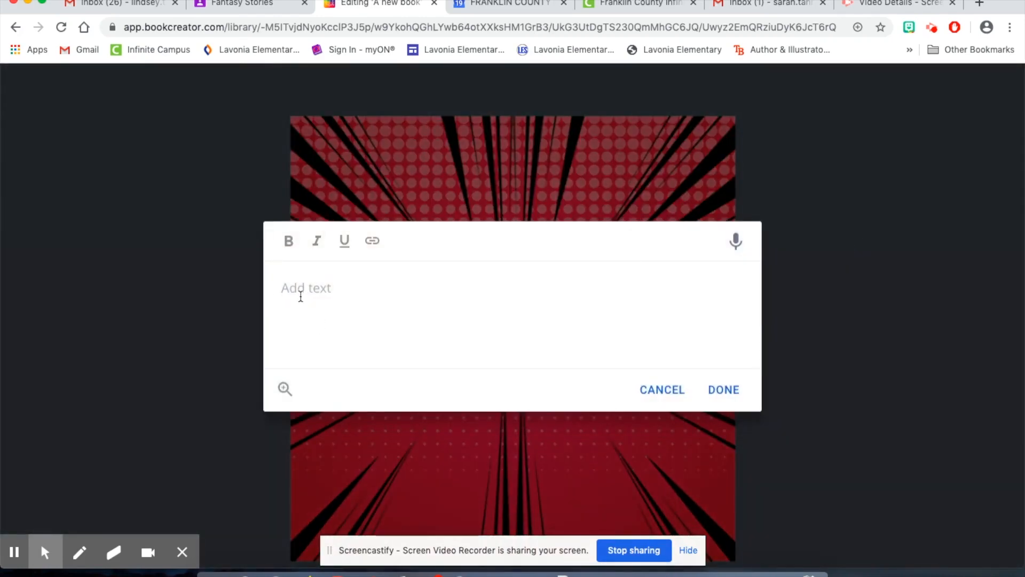
{"action": "type", "text": "Mermaid Hollow"}
{"action": "left_click", "coordinate": [733, 396]}
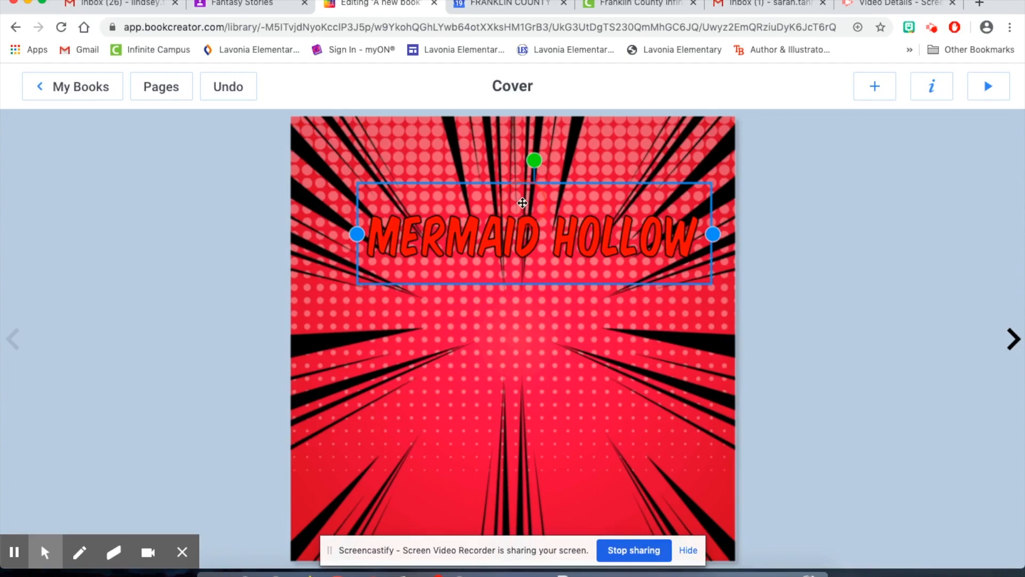
{"action": "left_click_drag", "start_coordinate": [533, 249], "coordinate": [508, 219]}
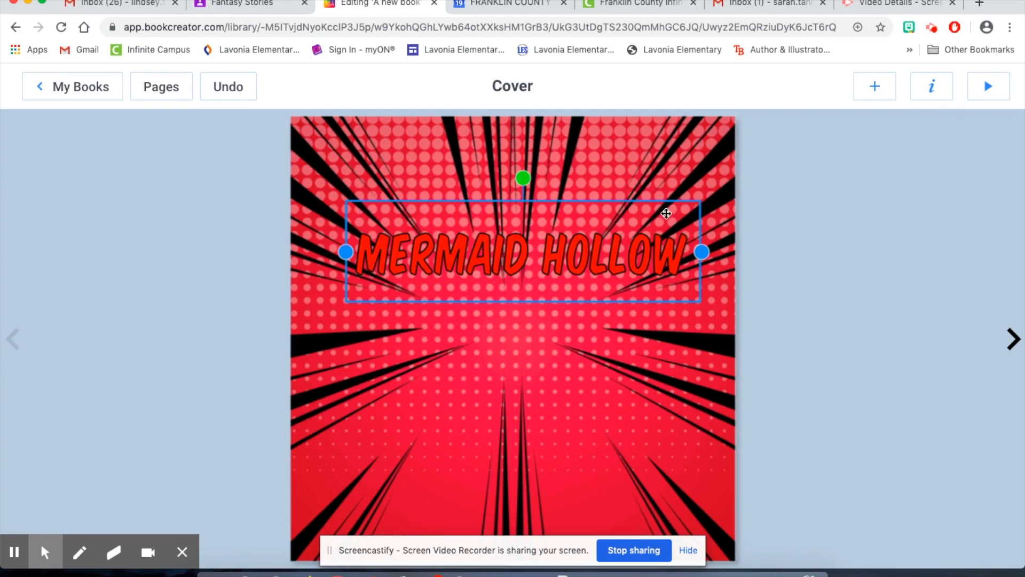
Step: Change the color of the "Mermaid Hollow" title to yellow
{"action": "left_click", "coordinate": [933, 91]}
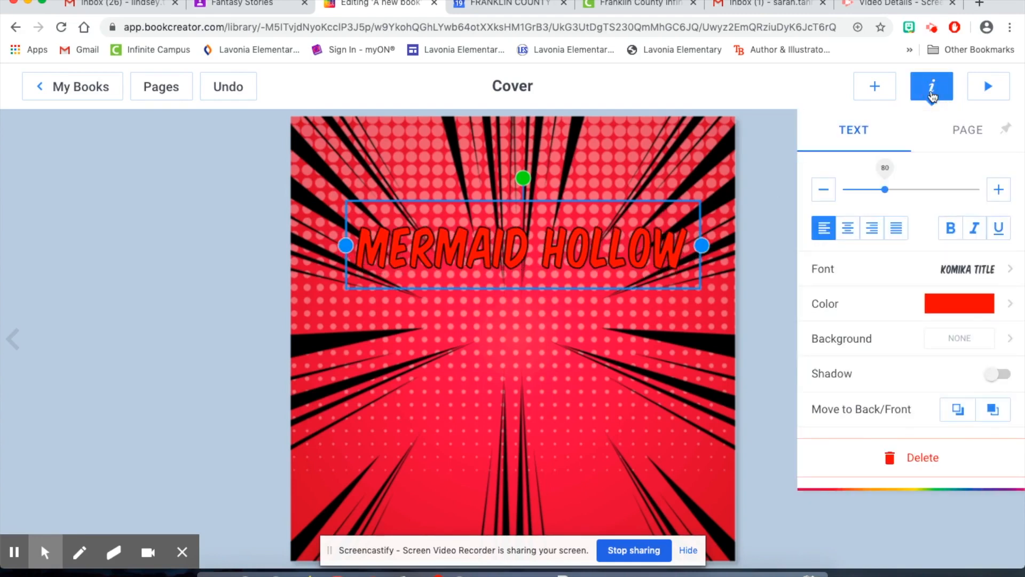
{"action": "left_click", "coordinate": [941, 311]}
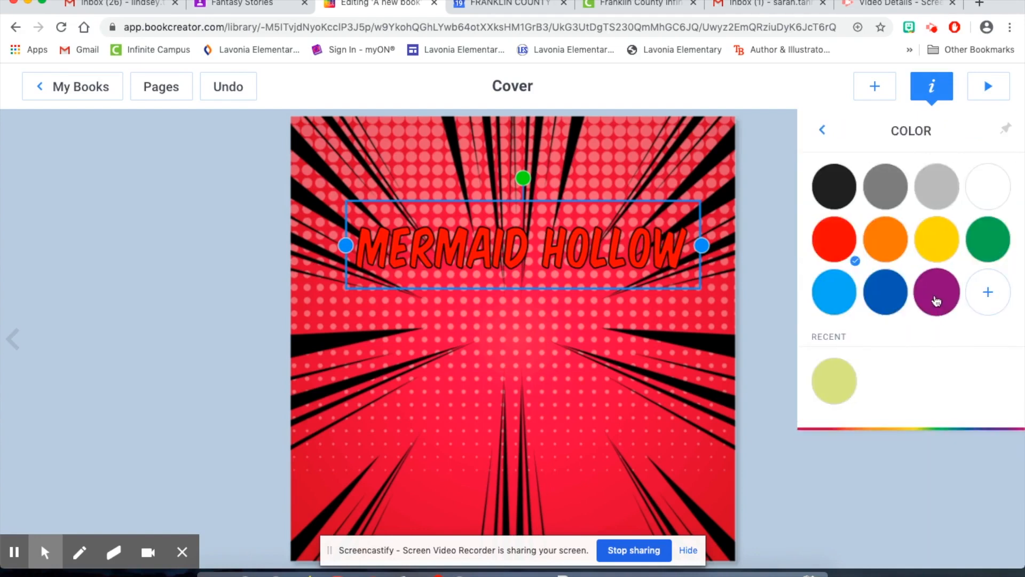
{"action": "left_click", "coordinate": [937, 250]}
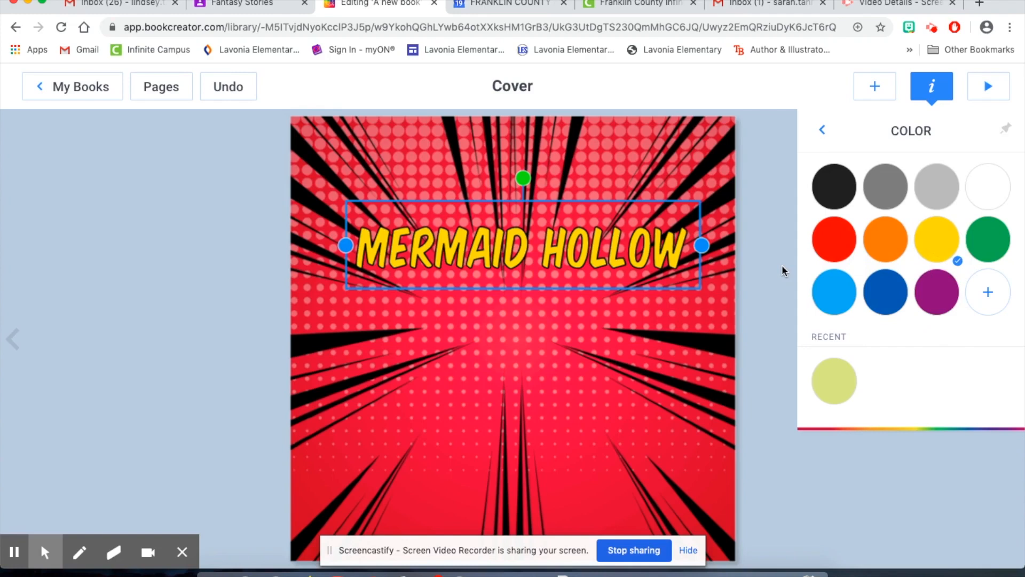
{"action": "left_click", "coordinate": [765, 217]}
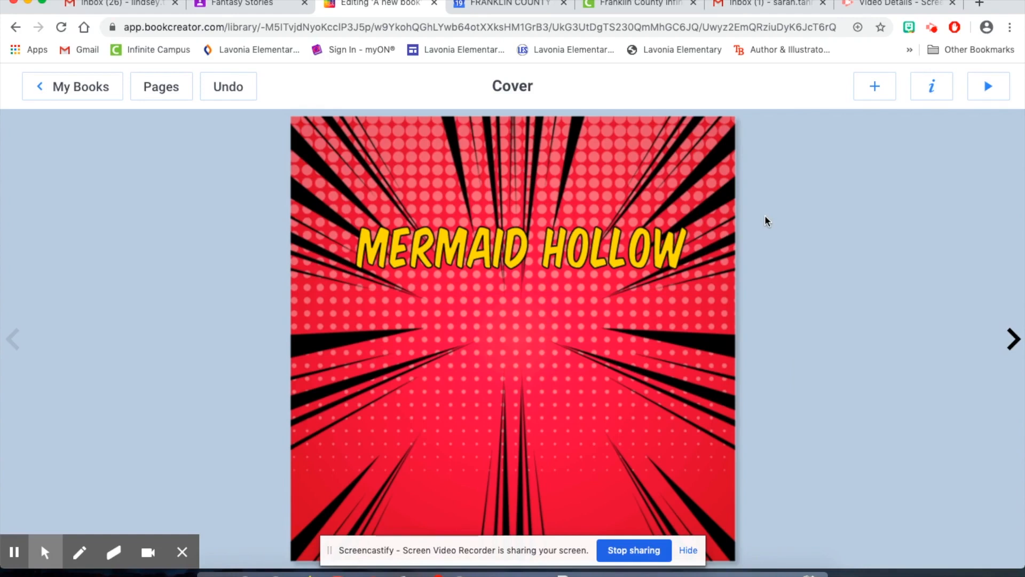
Step: Search Google Images for "cartoon mermaid" and insert the black-haired mermaid with the pink tail on the cover
{"action": "left_click", "coordinate": [875, 88]}
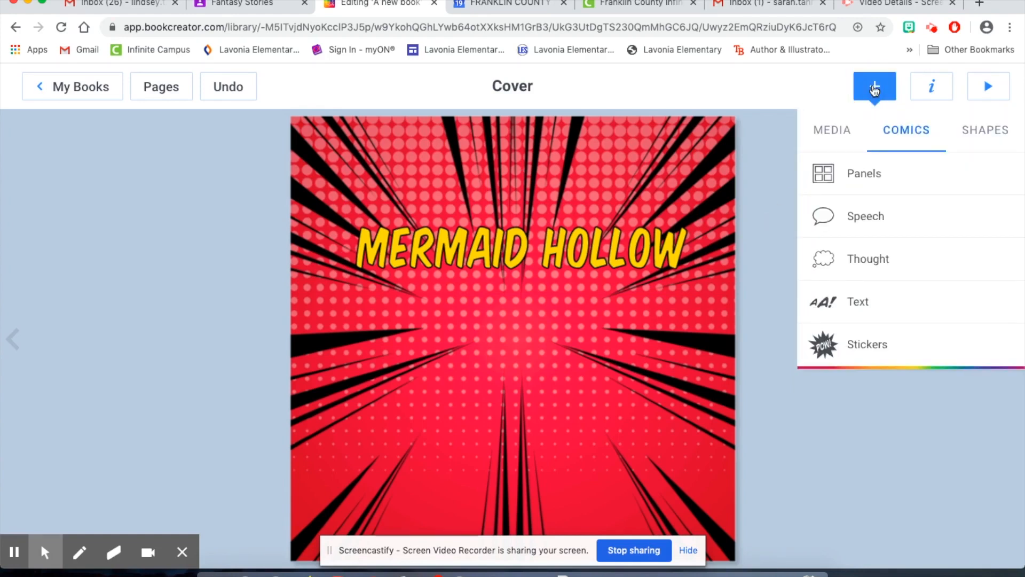
{"action": "left_click", "coordinate": [826, 133]}
{"action": "left_click", "coordinate": [854, 180]}
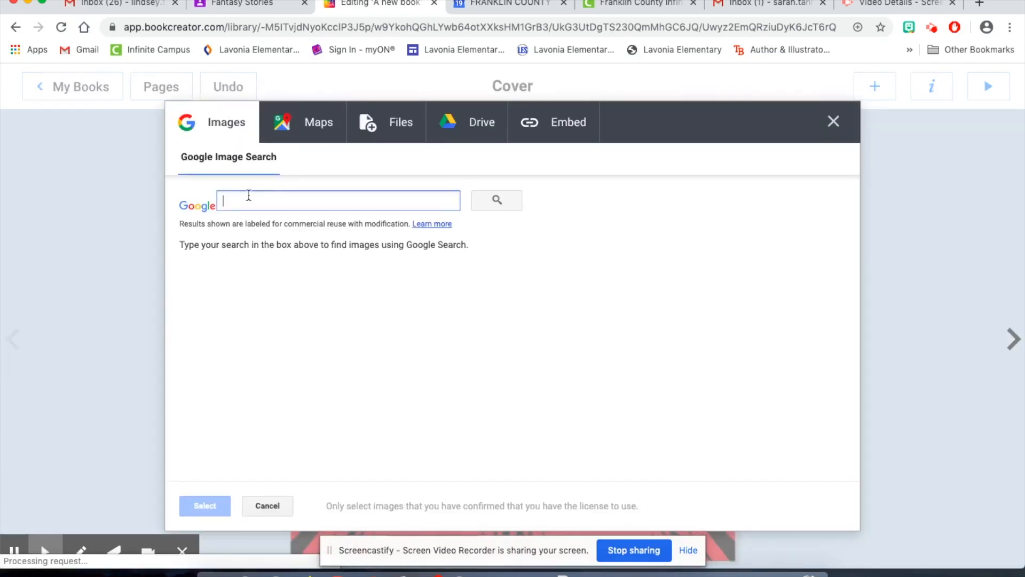
{"action": "left_click", "coordinate": [228, 199]}
{"action": "type", "text": "c"}
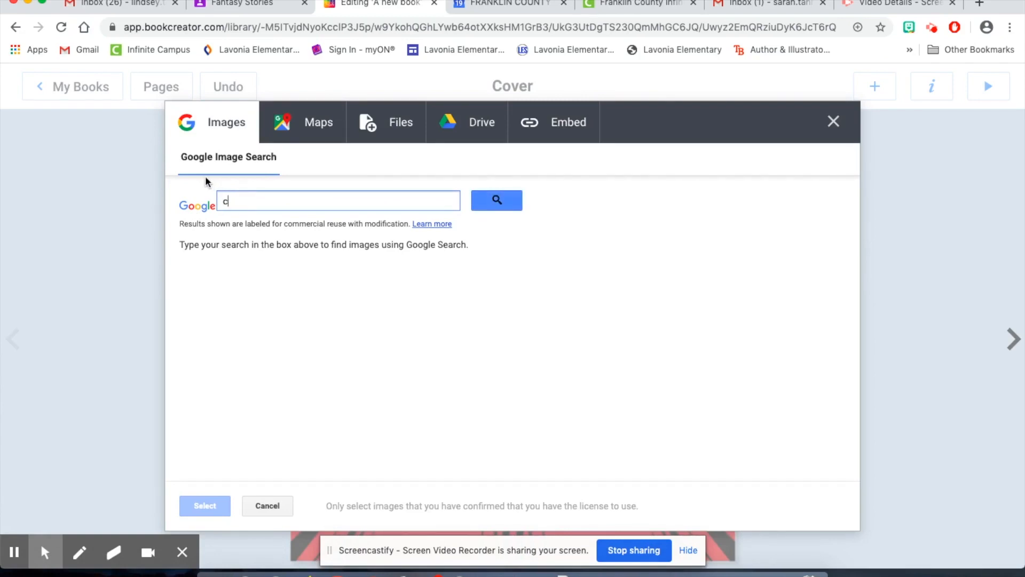
{"action": "type", "text": "artoon mermaid"}
{"action": "left_click", "coordinate": [496, 195]}
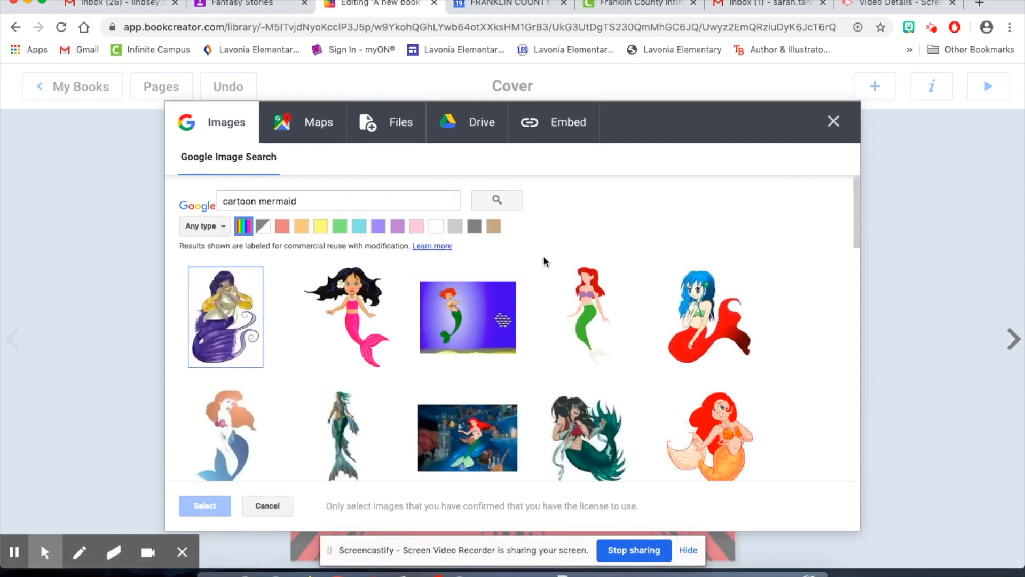
{"action": "double_click", "coordinate": [353, 320]}
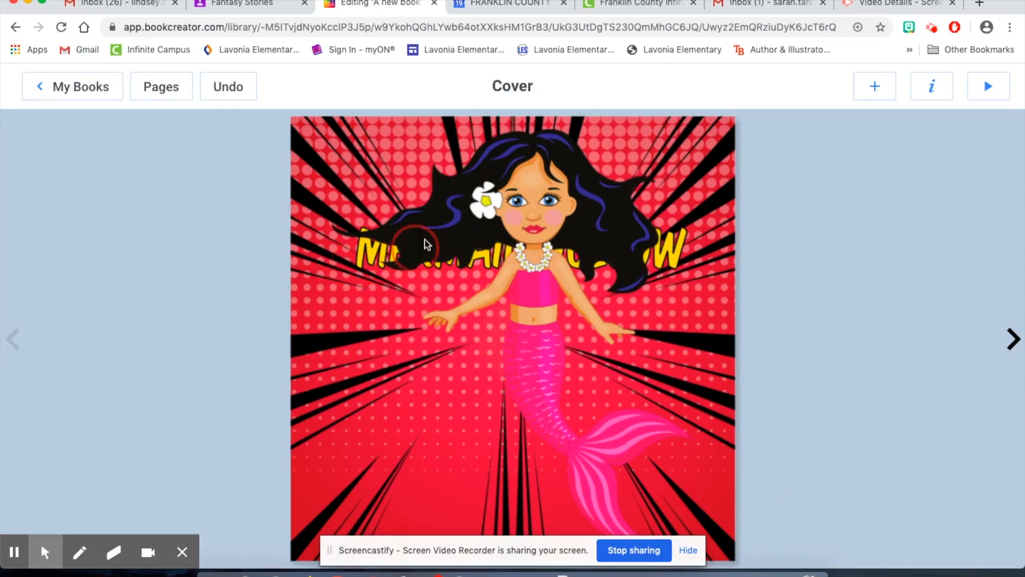
Step: Shrink the mermaid picture to roughly half its size and centre it below the cover title
{"action": "left_click", "coordinate": [475, 227]}
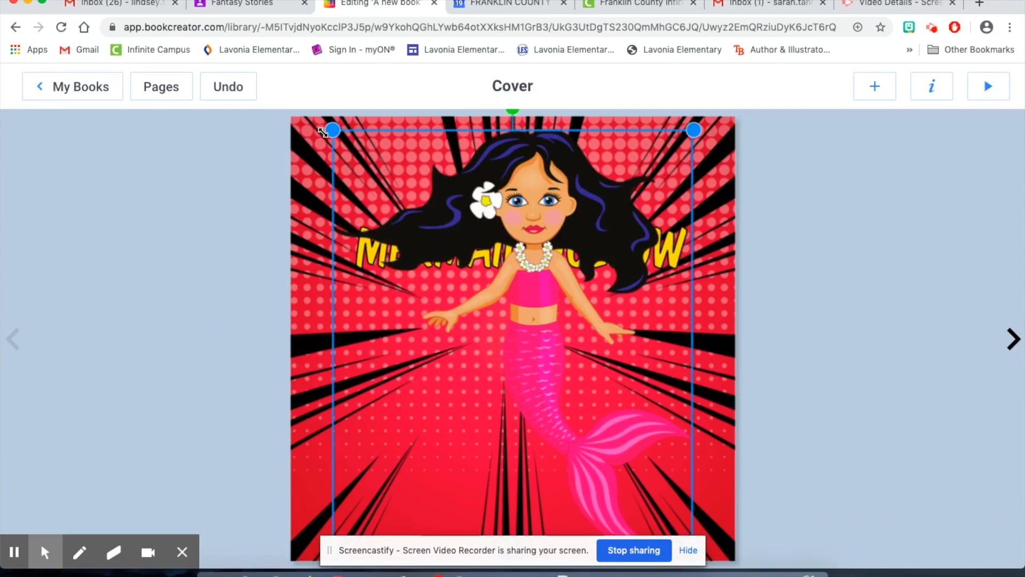
{"action": "left_click_drag", "start_coordinate": [332, 130], "coordinate": [528, 357]}
{"action": "left_click_drag", "start_coordinate": [511, 214], "coordinate": [488, 196]}
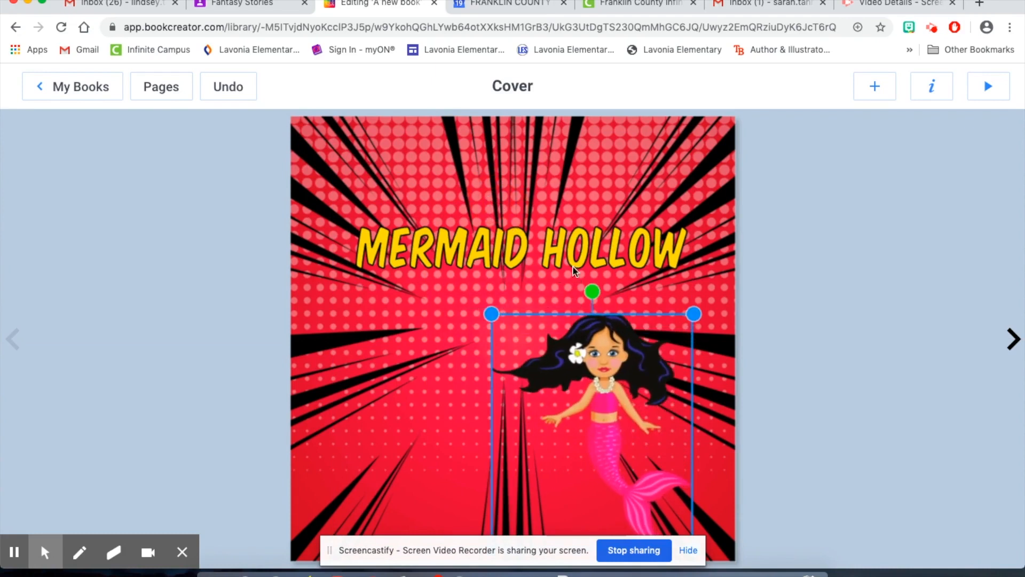
{"action": "left_click_drag", "start_coordinate": [591, 347], "coordinate": [512, 315]}
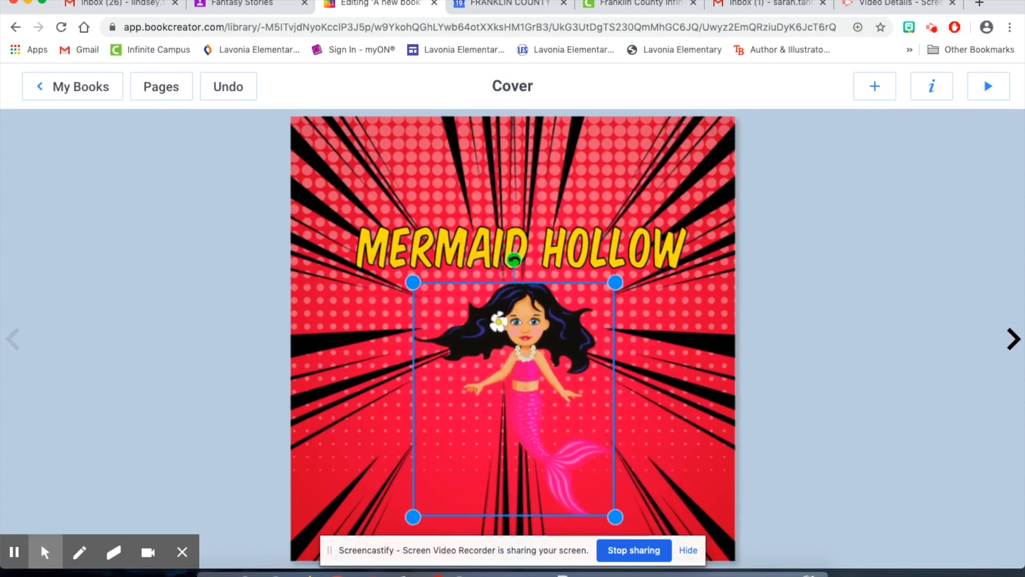
Step: Rotate the mermaid picture counterclockwise to about 322° and deselect it
{"action": "left_click_drag", "start_coordinate": [513, 260], "coordinate": [424, 292]}
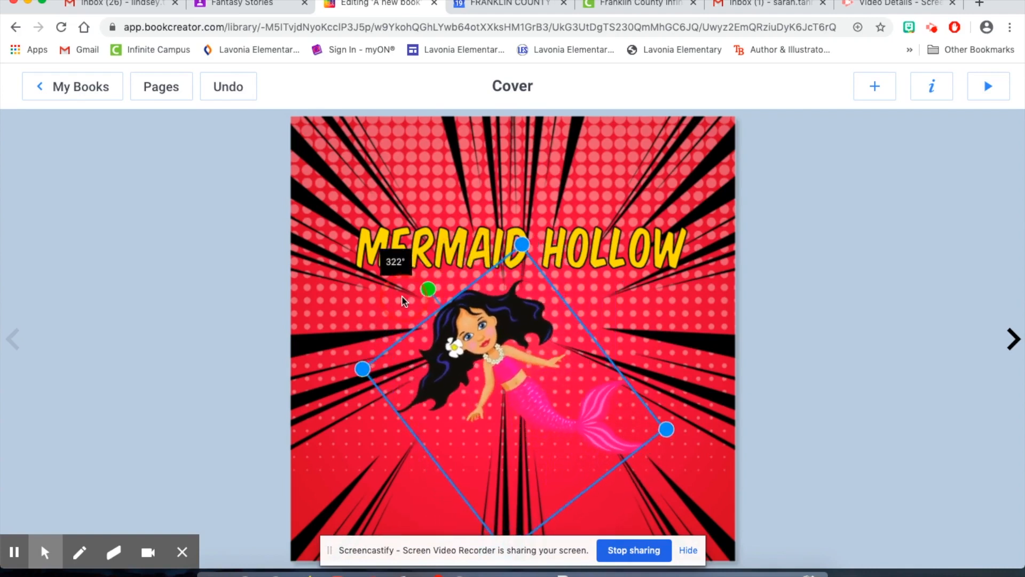
{"action": "left_click", "coordinate": [198, 330]}
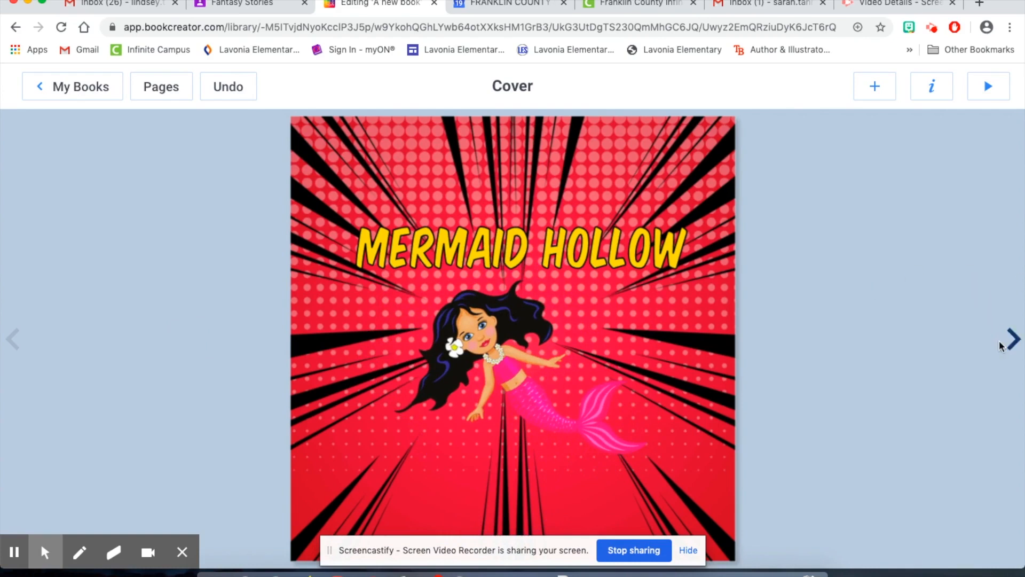
Step: Go to page 2 of the book and apply the recently used solid pink background
{"action": "left_click", "coordinate": [1012, 340]}
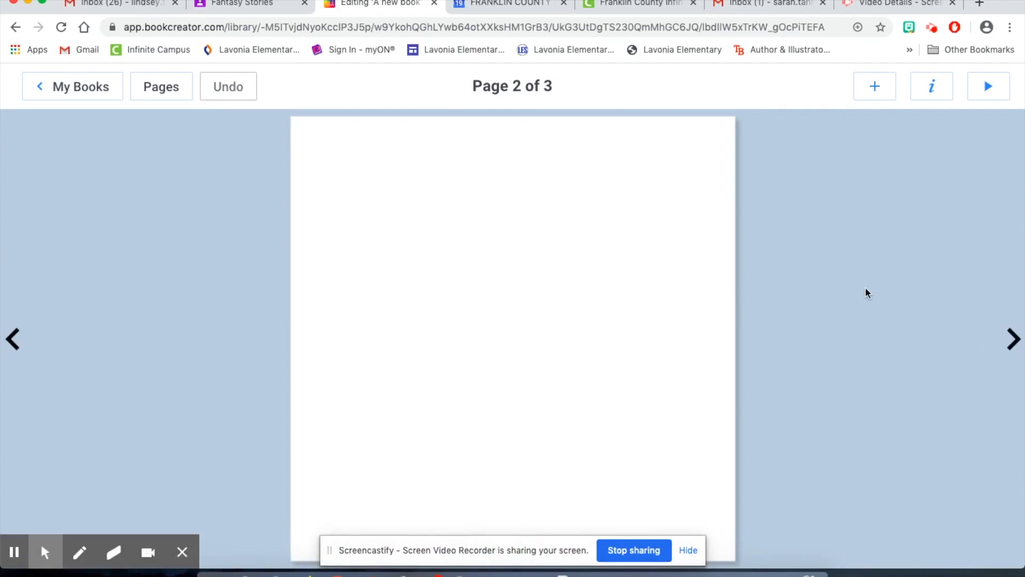
{"action": "left_click", "coordinate": [923, 90]}
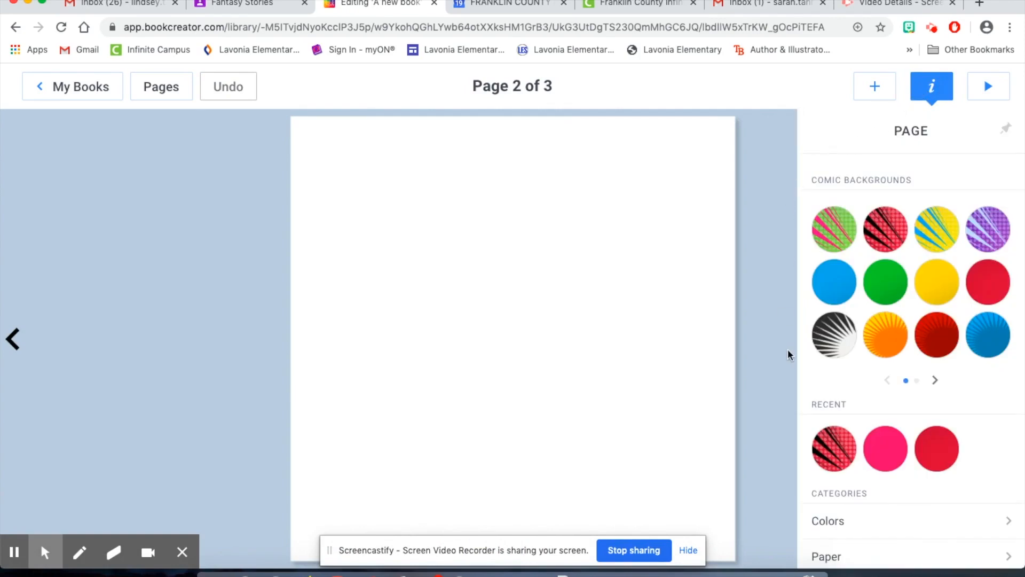
{"action": "left_click", "coordinate": [886, 451]}
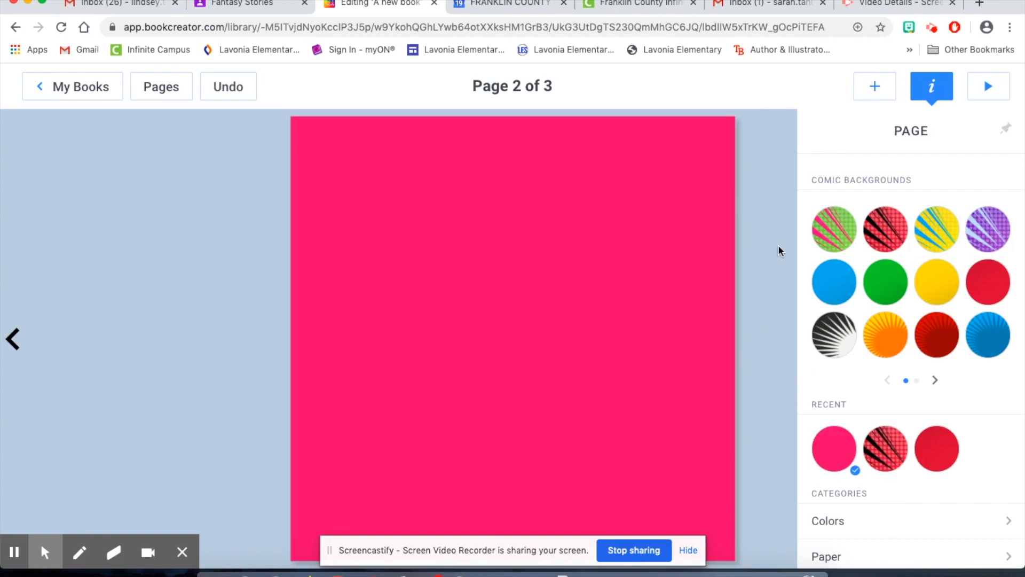
{"action": "left_click", "coordinate": [783, 226]}
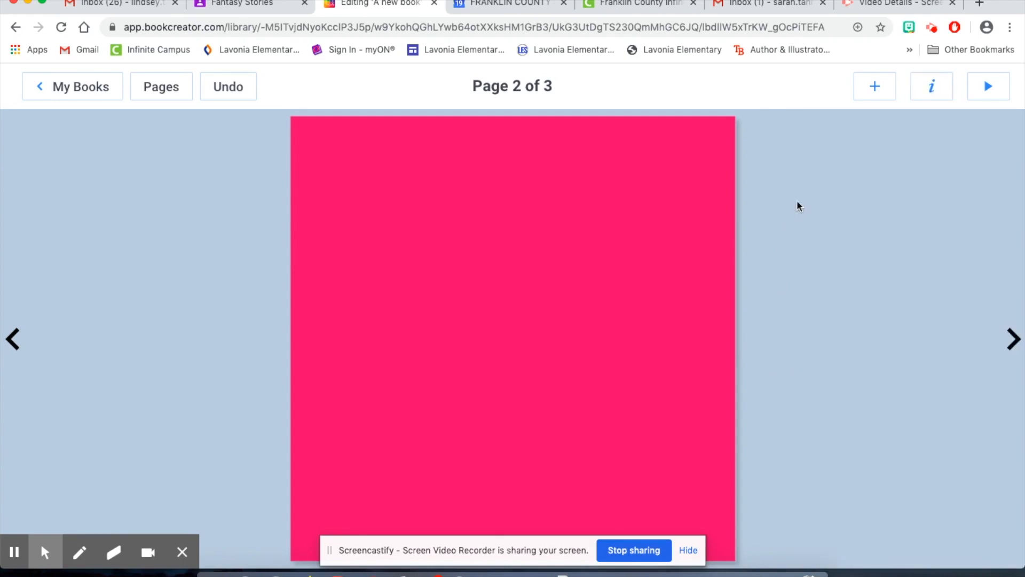
Step: Insert the comic panel layout with four equal panels in a two-by-two grid on page 2
{"action": "left_click", "coordinate": [867, 89]}
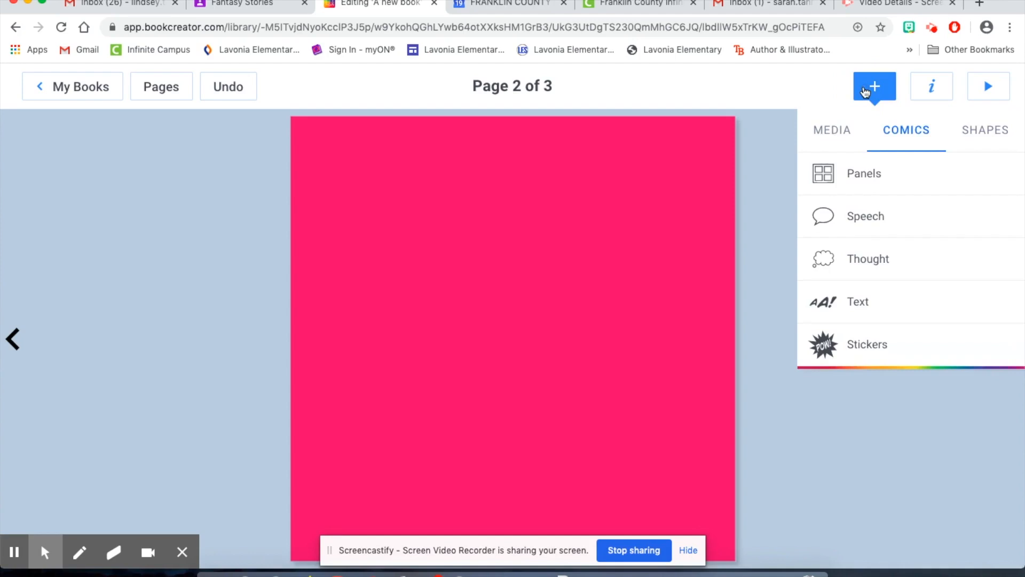
{"action": "left_click", "coordinate": [877, 177]}
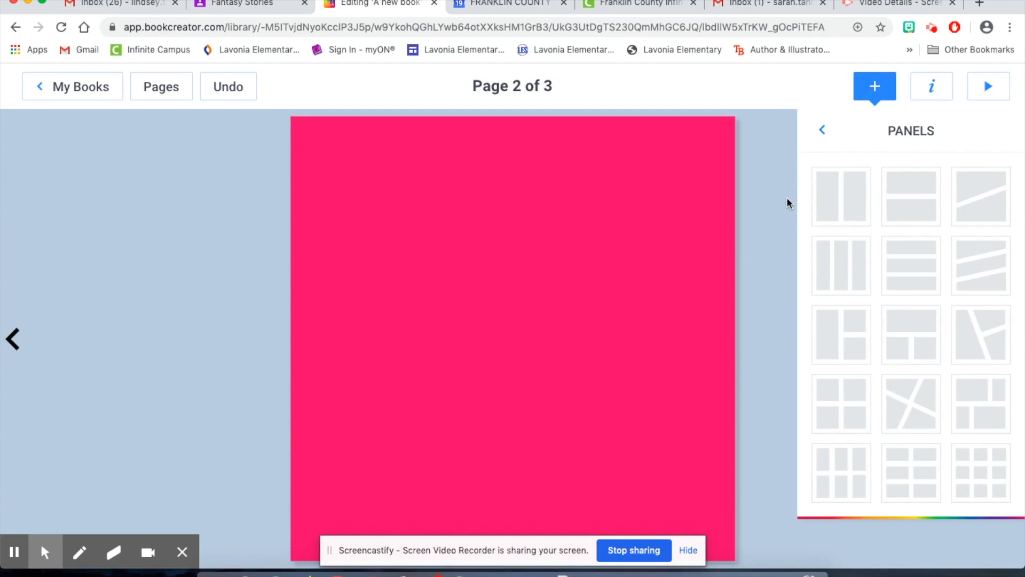
{"action": "left_click", "coordinate": [849, 391]}
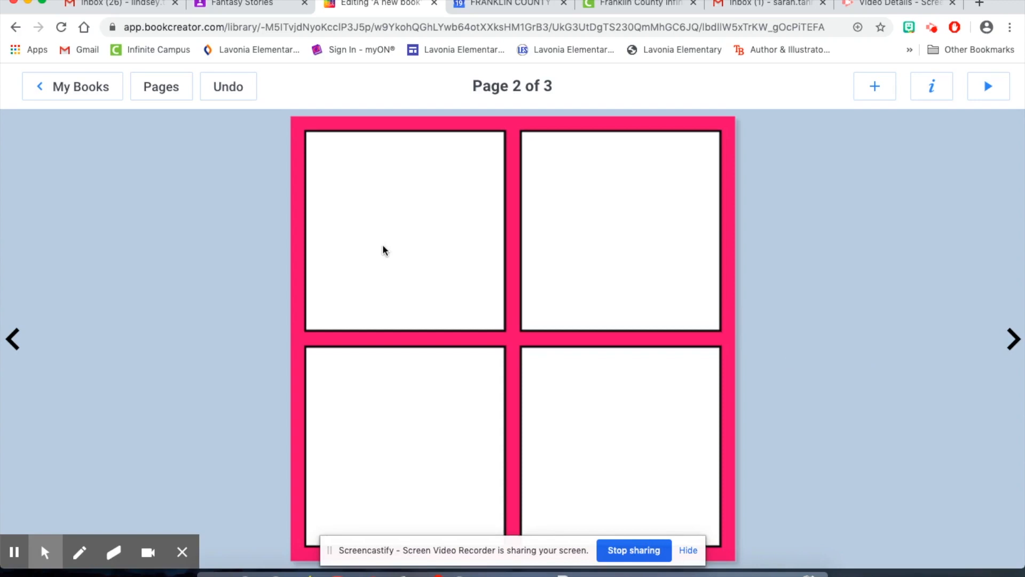
Step: Search Google Images for "cartoon mermaid" and insert the black-haired mermaid with the pink tail in the upper-left comic panel
{"action": "left_click", "coordinate": [397, 239]}
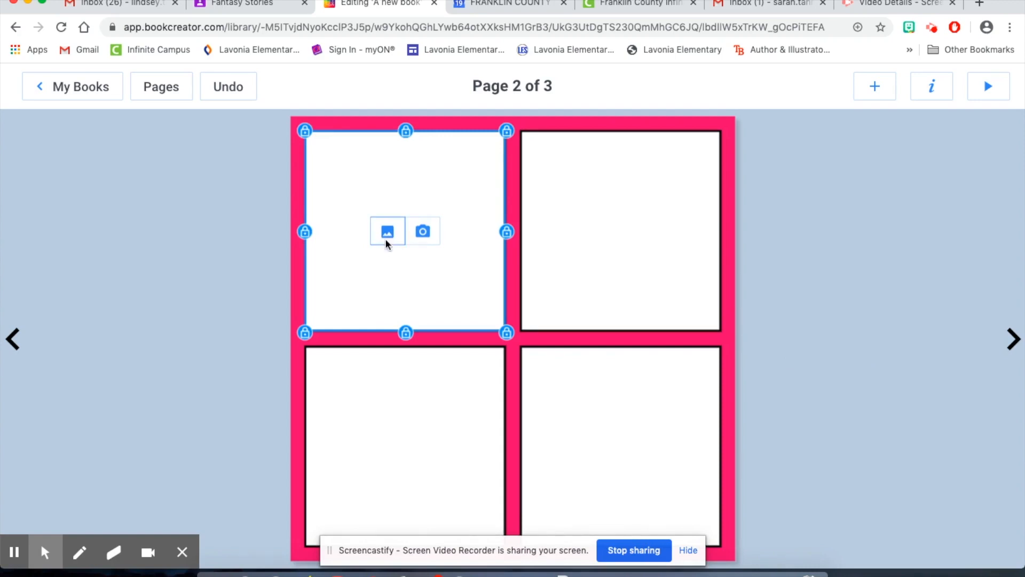
{"action": "left_click", "coordinate": [388, 239]}
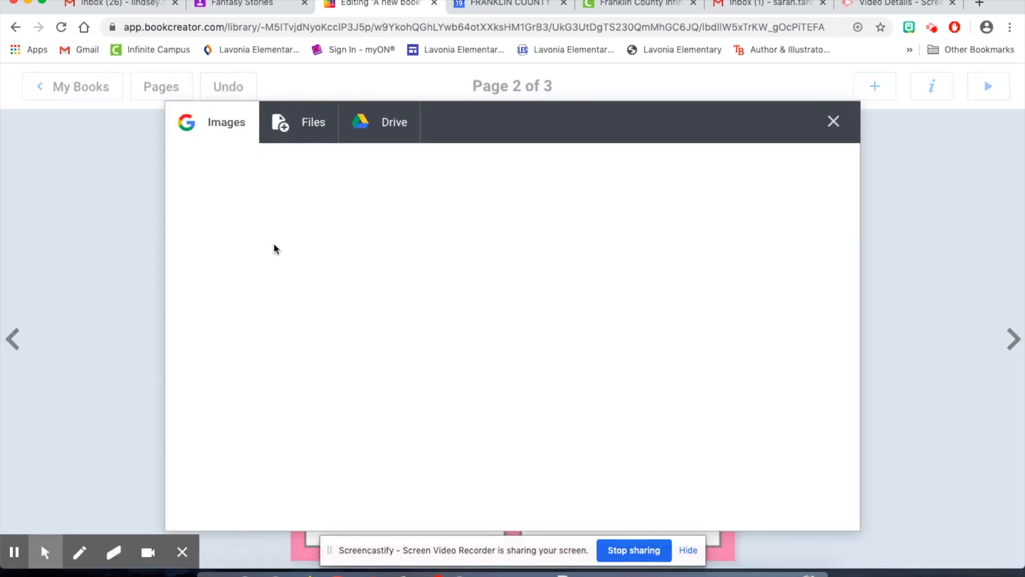
{"action": "left_click", "coordinate": [277, 199]}
{"action": "type", "text": "carto"}
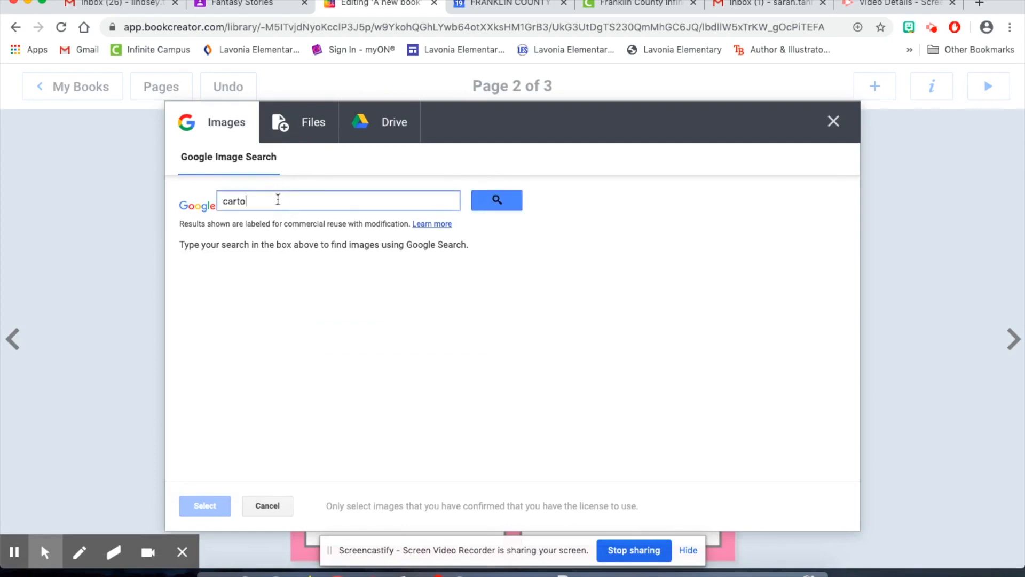
{"action": "type", "text": "on mermaid"}
{"action": "left_click", "coordinate": [503, 198]}
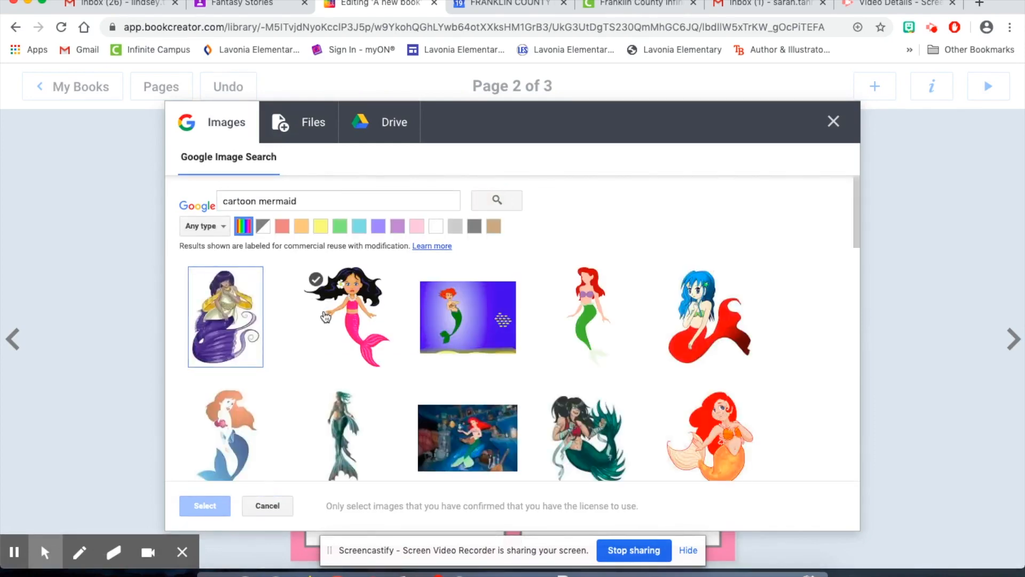
{"action": "left_click", "coordinate": [350, 311]}
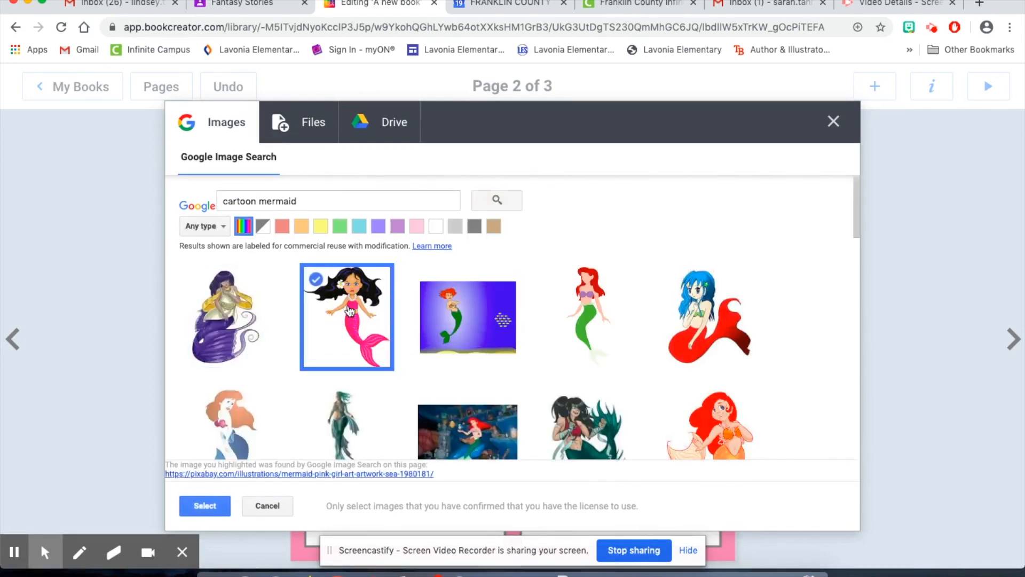
{"action": "left_click", "coordinate": [204, 505]}
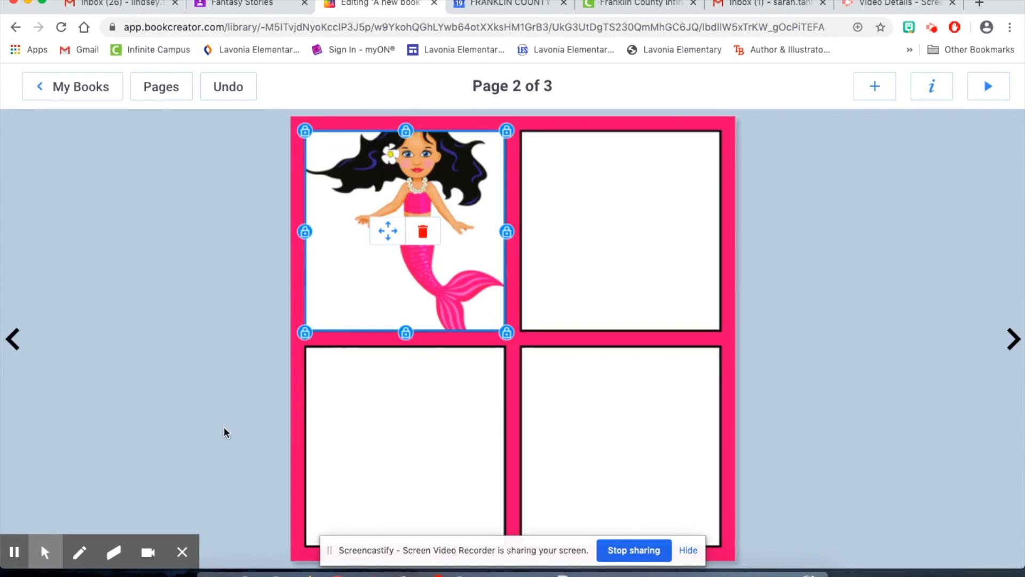
Step: Shrink the mermaid picture to about half its size and place it in the lower-right part of its panel
{"action": "left_click", "coordinate": [390, 232]}
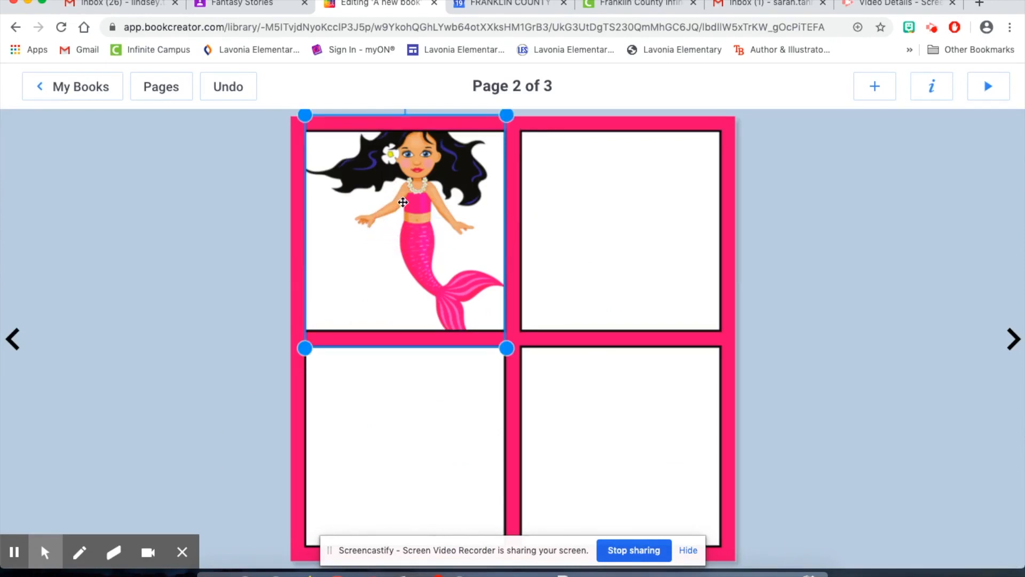
{"action": "left_click_drag", "start_coordinate": [506, 114], "coordinate": [415, 195]}
{"action": "left_click_drag", "start_coordinate": [359, 279], "coordinate": [434, 254]}
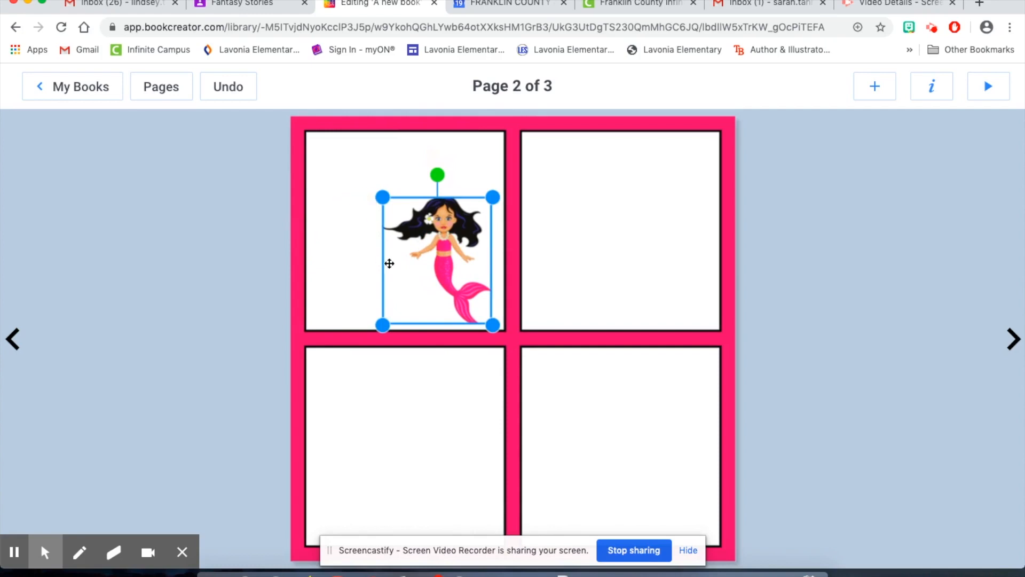
{"action": "left_click", "coordinate": [240, 247]}
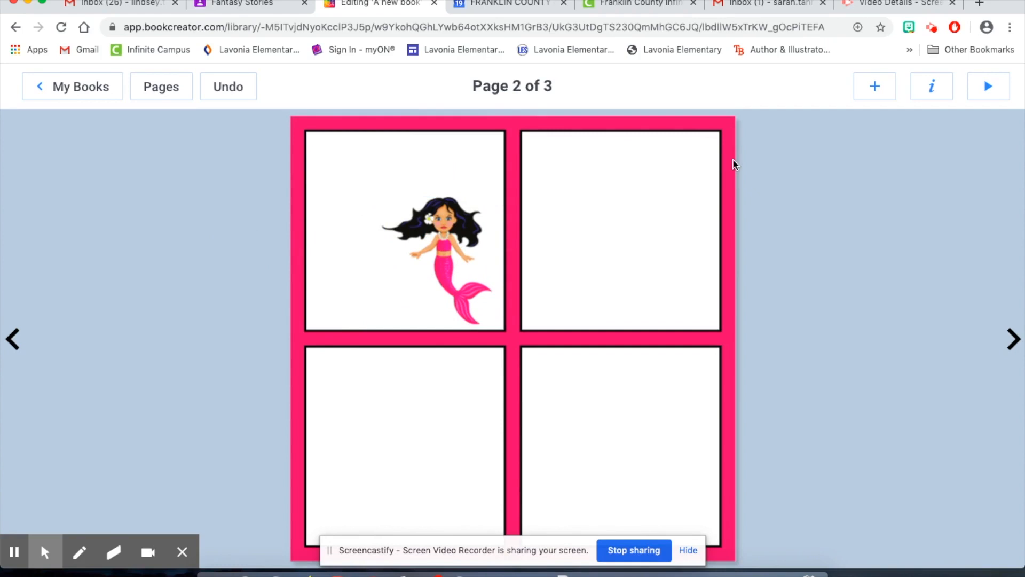
Step: Add a speech bubble and shrink it to fit the upper-left corner of the mermaid's panel
{"action": "left_click", "coordinate": [859, 90]}
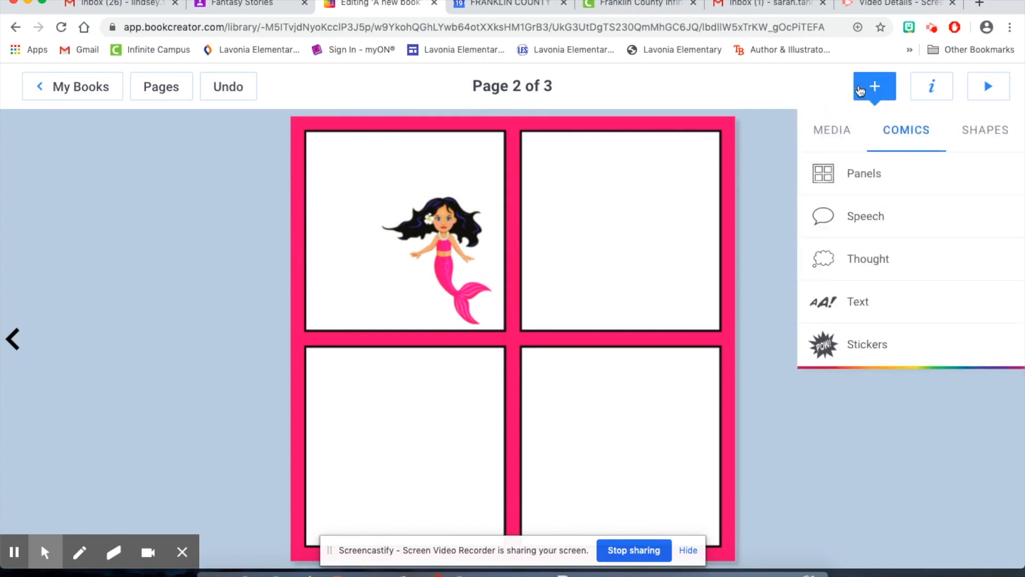
{"action": "left_click", "coordinate": [866, 224]}
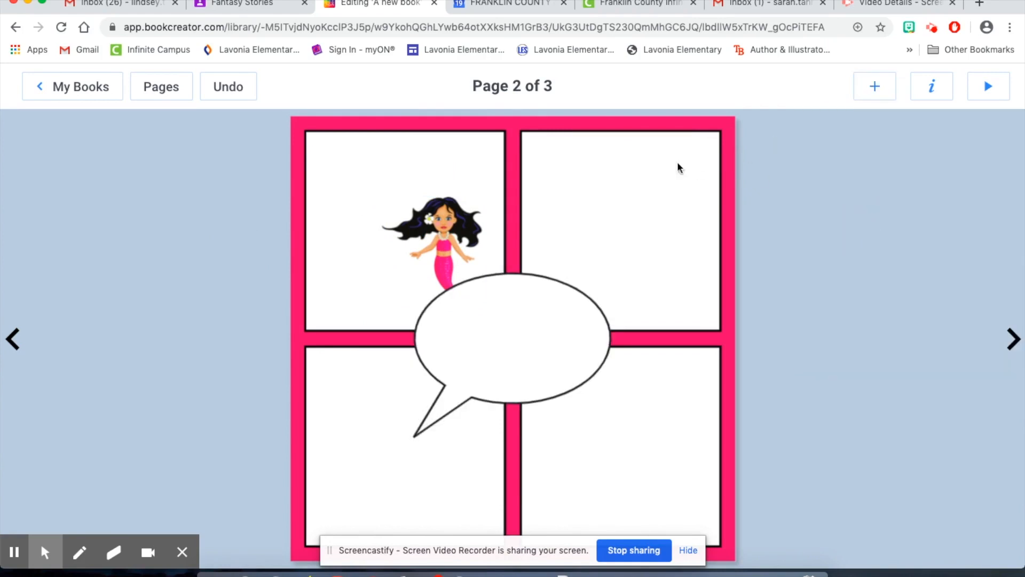
{"action": "left_click_drag", "start_coordinate": [515, 334], "coordinate": [374, 170]}
{"action": "left_click_drag", "start_coordinate": [474, 114], "coordinate": [380, 160]}
Step: Point the speech bubble's tail at the mermaid's face and enter the bubble text "HI! MY NAME IS TIFFANY."
{"action": "left_click", "coordinate": [324, 211]}
{"action": "left_click_drag", "start_coordinate": [324, 210], "coordinate": [355, 180]}
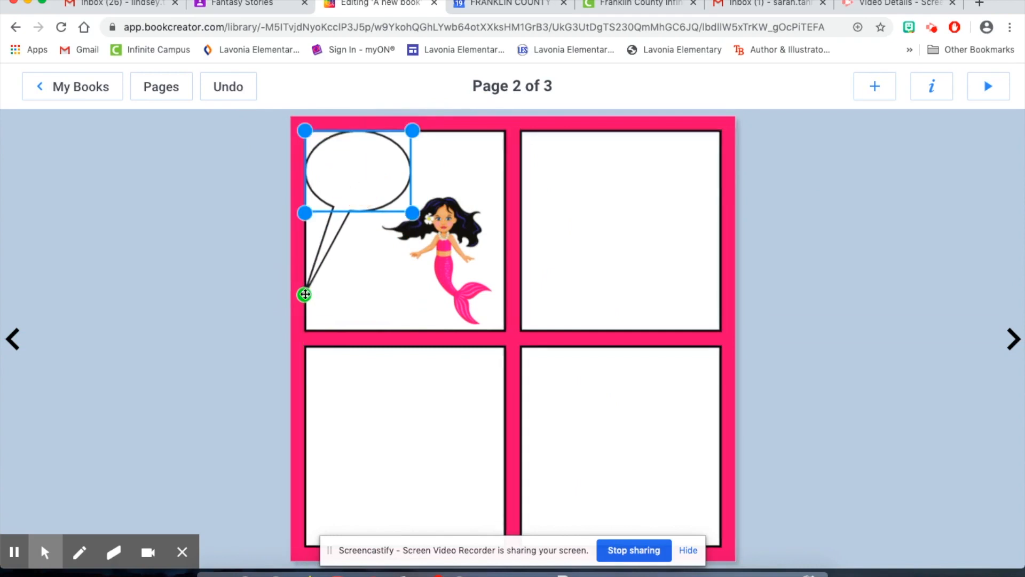
{"action": "left_click_drag", "start_coordinate": [304, 294], "coordinate": [420, 230]}
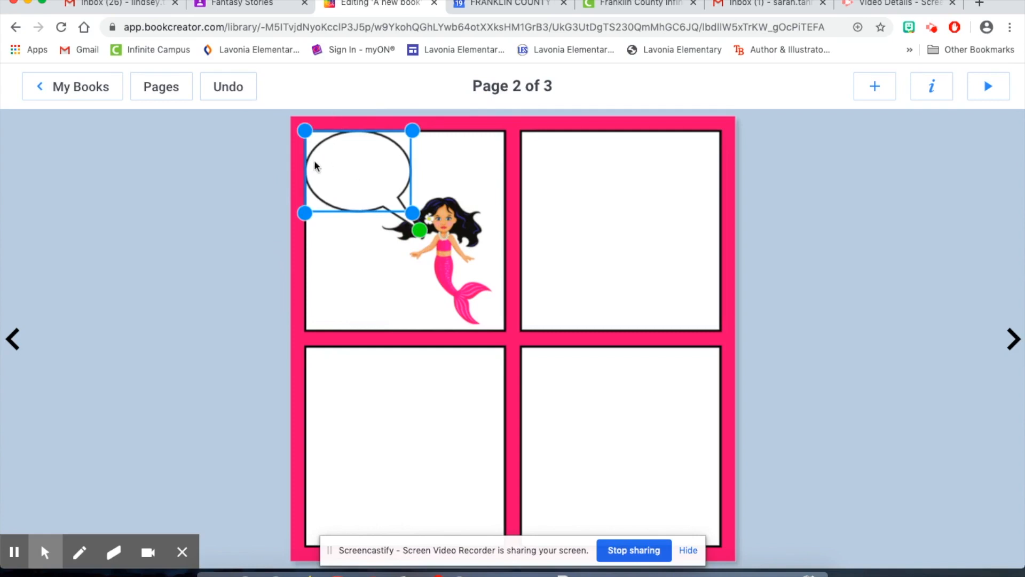
{"action": "type", "text": "HI! MY NAME IS TIFFANY."}
{"action": "left_click", "coordinate": [225, 214]}
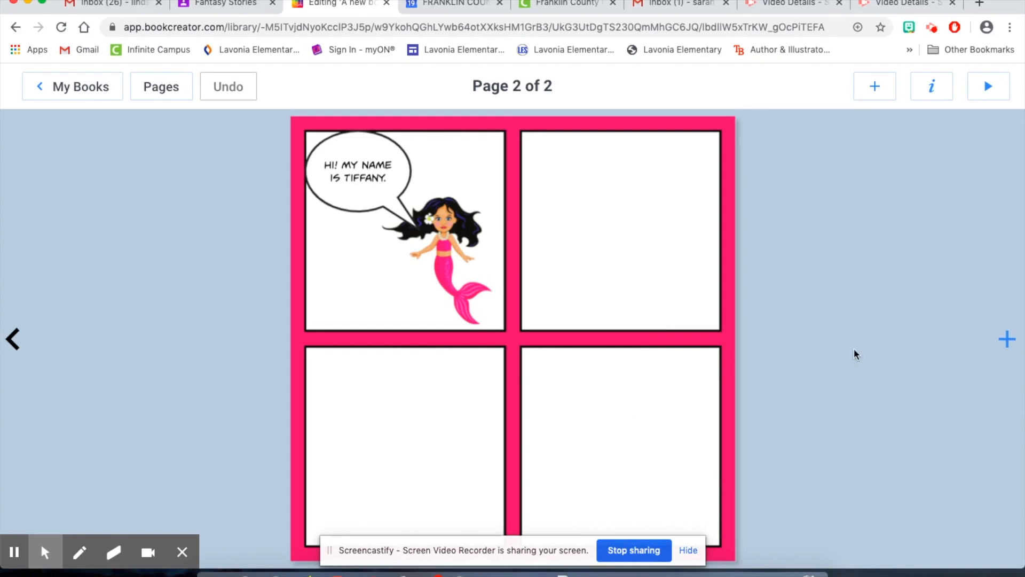
Step: Add a third page with a plain text box reading "Tiffany decided she wanted to go explore the sunken ship down at Mermaid Hollow."
{"action": "left_click", "coordinate": [1006, 341]}
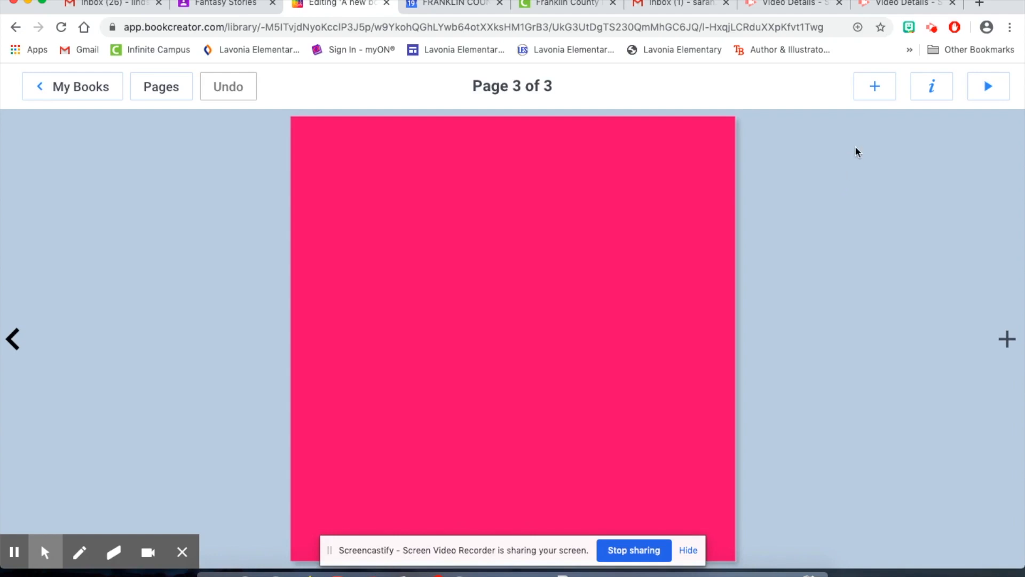
{"action": "left_click", "coordinate": [875, 86]}
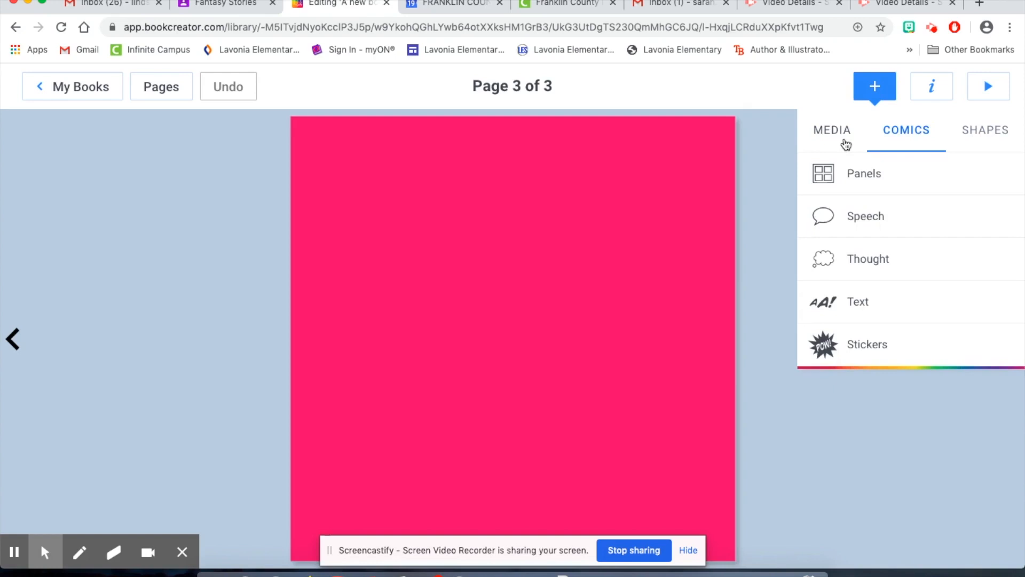
{"action": "left_click", "coordinate": [860, 302]}
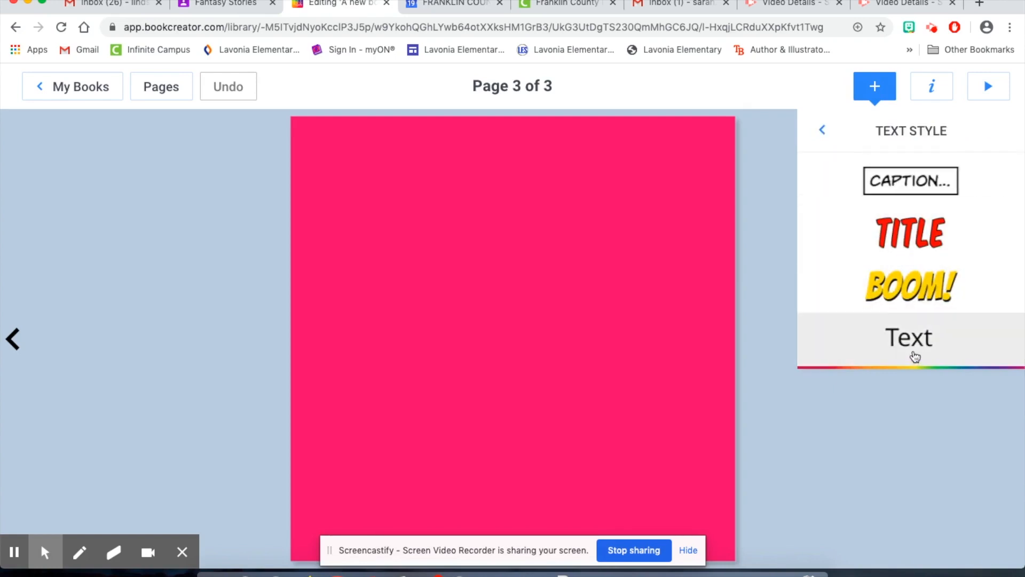
{"action": "left_click", "coordinate": [915, 356]}
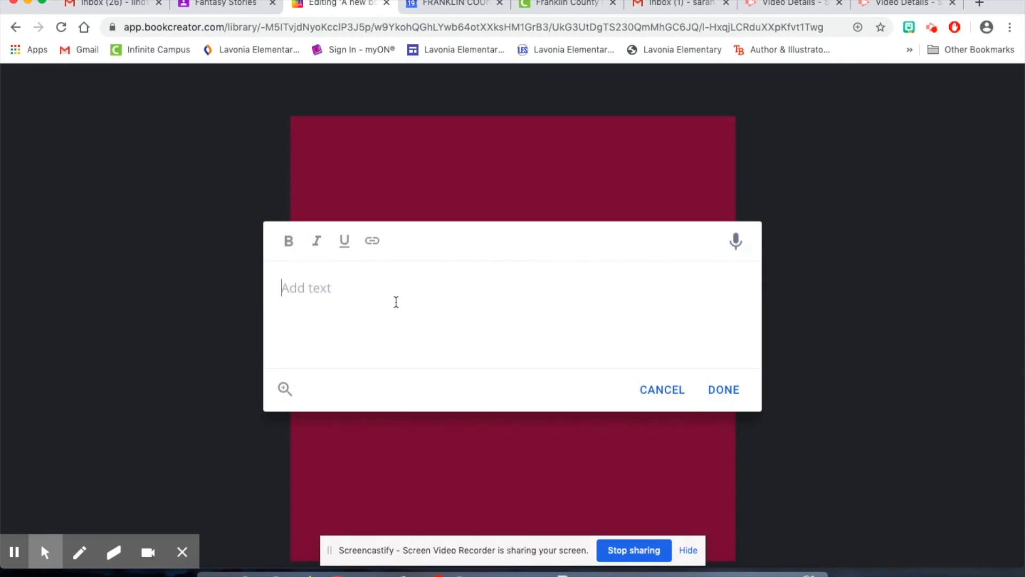
{"action": "type", "text": "Tiffany decided "}
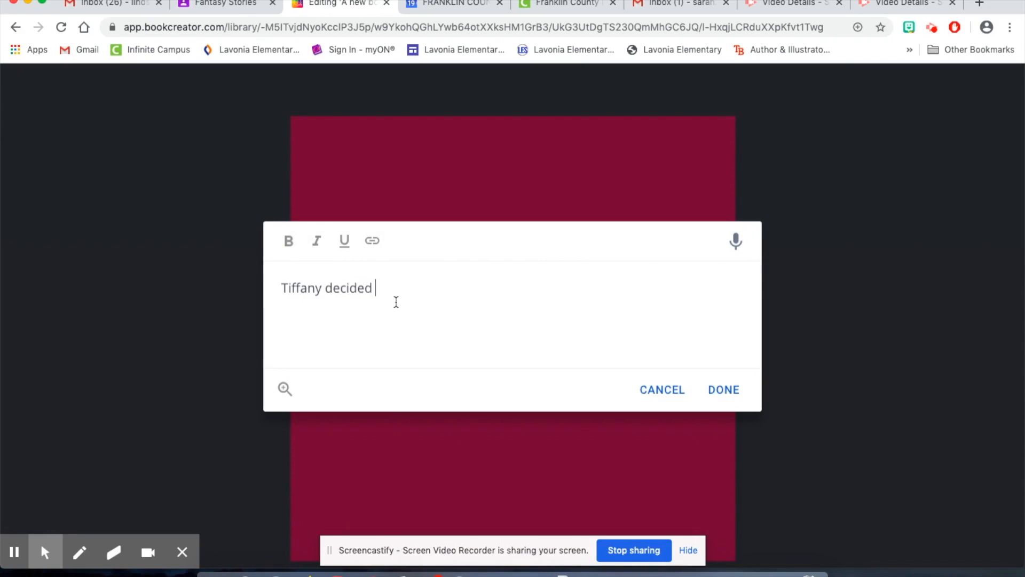
{"action": "type", "text": "she wanted to go explore th"}
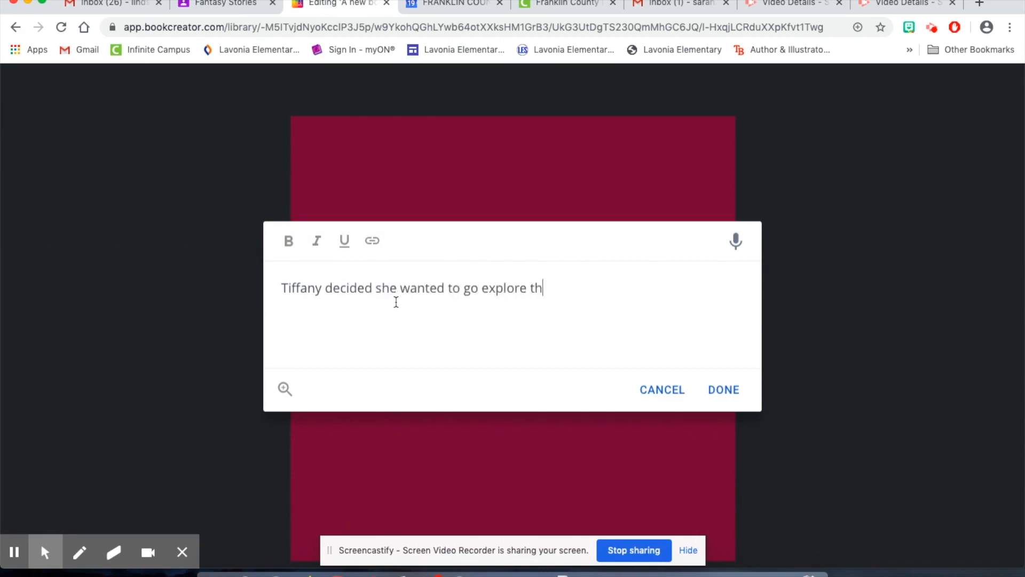
{"action": "type", "text": "e sunken sh"}
{"action": "key", "text": "BackSpace"}
{"action": "type", "text": "unken ship d"}
{"action": "type", "text": "o"}
{"action": "key", "text": "BackSpace"}
{"action": "type", "text": "ip "}
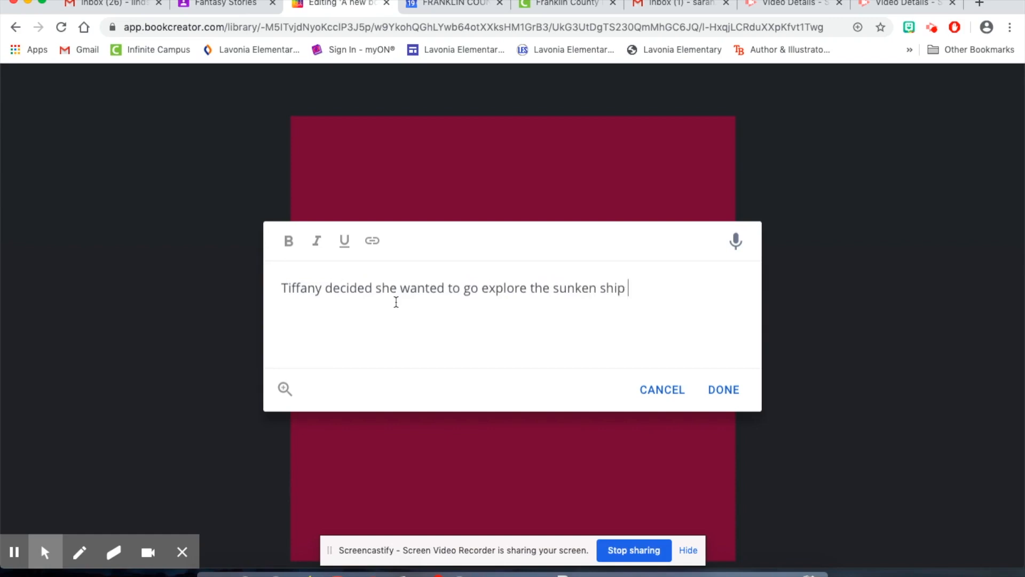
{"action": "type", "text": "down at Mermaid Hollow."}
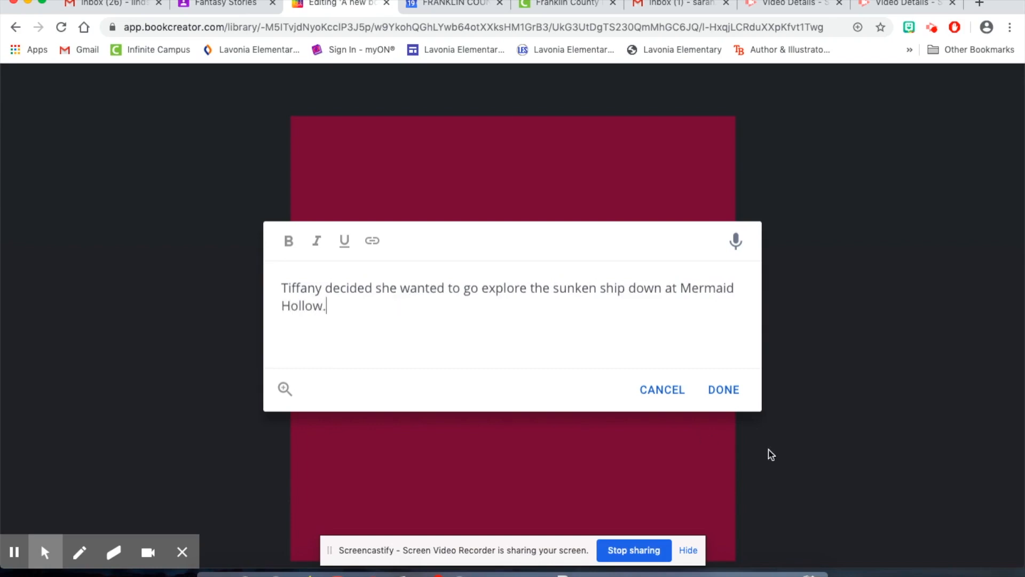
{"action": "left_click", "coordinate": [726, 392]}
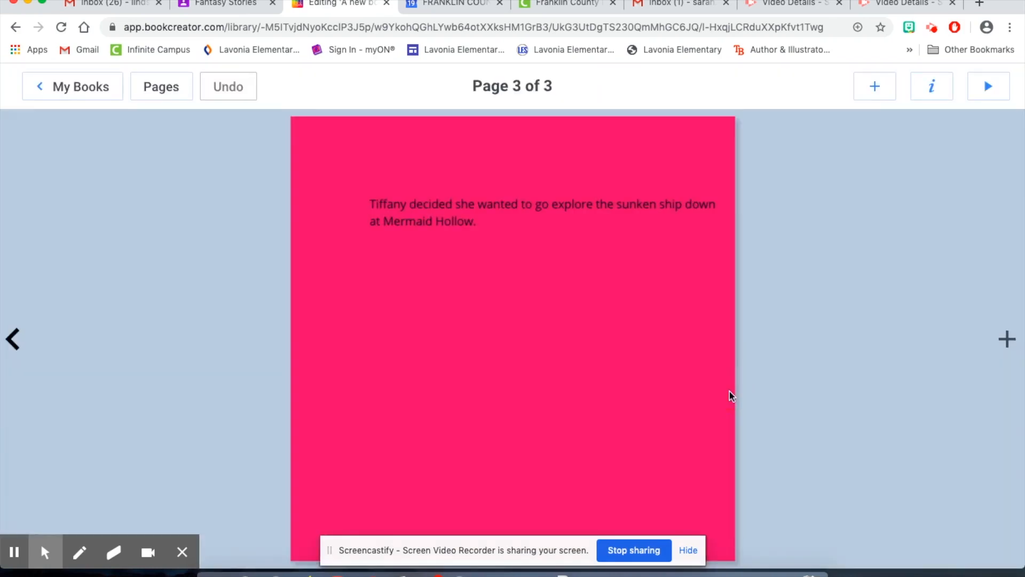
Step: Centre the text box horizontally near the top of page 3 and set its font size to 60
{"action": "left_click", "coordinate": [530, 200]}
{"action": "left_click_drag", "start_coordinate": [533, 201], "coordinate": [496, 176]}
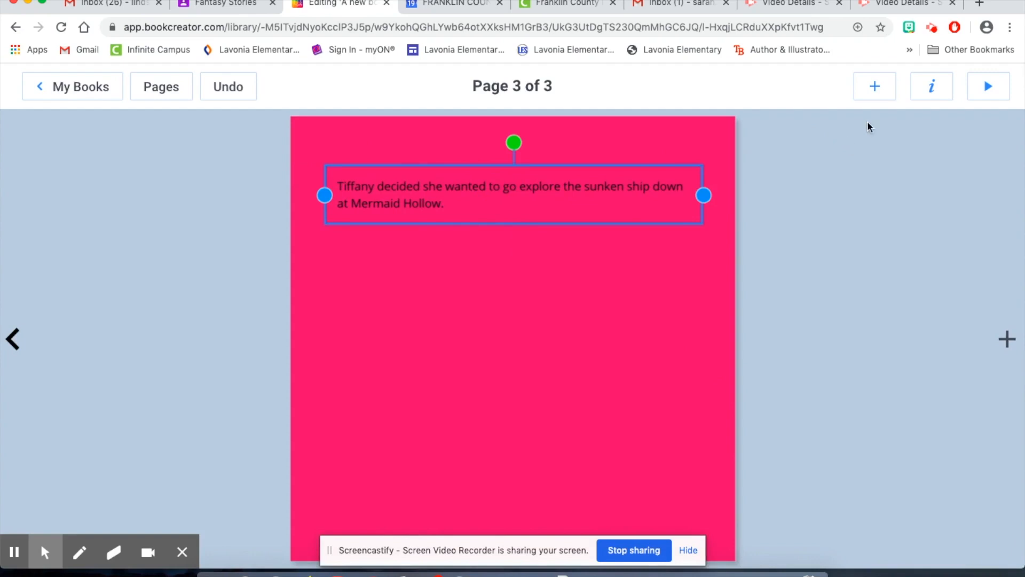
{"action": "left_click", "coordinate": [931, 94]}
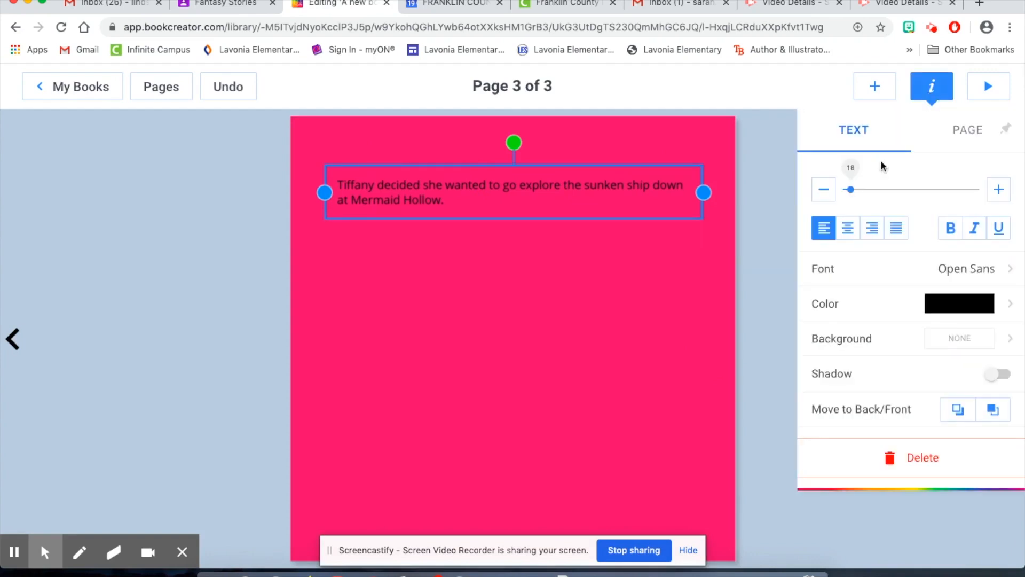
{"action": "left_click_drag", "start_coordinate": [851, 188], "coordinate": [873, 188]}
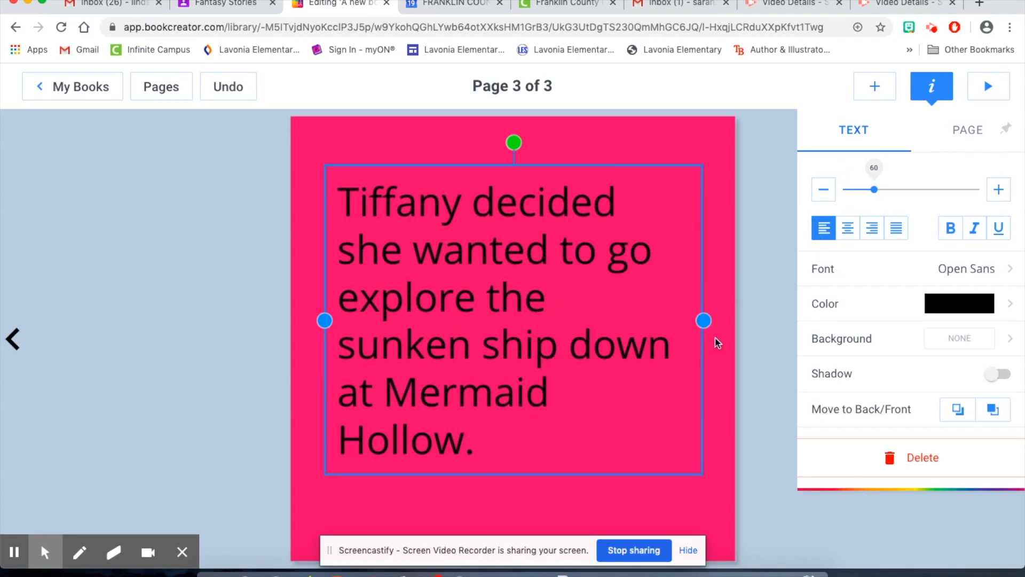
Step: Change the font of the page 3 story text to the handwriting font Handlee
{"action": "left_click", "coordinate": [956, 268]}
{"action": "scroll", "coordinate": [938, 203], "scroll_direction": "down", "scroll_amount": 5}
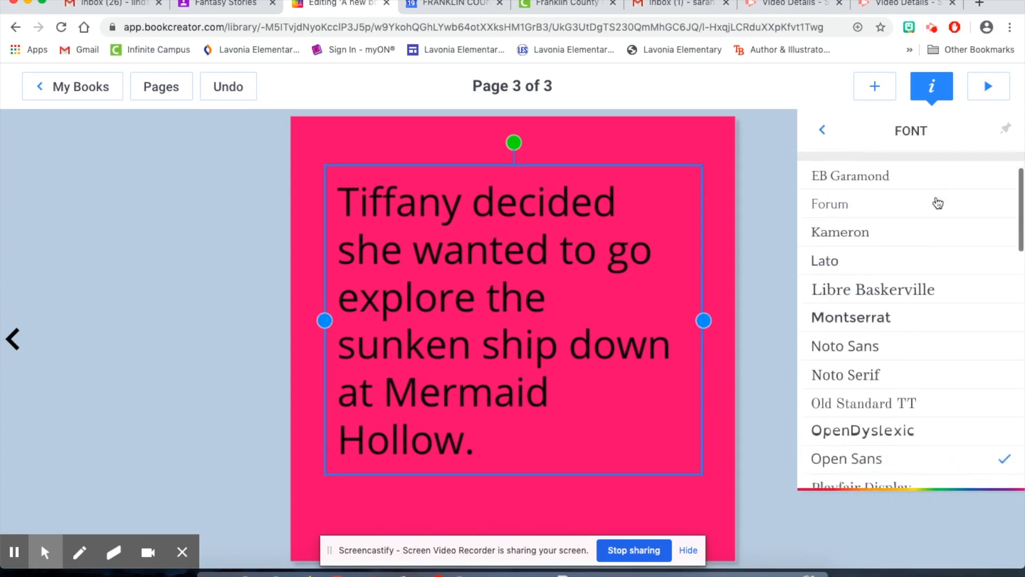
{"action": "scroll", "coordinate": [938, 203], "scroll_direction": "down", "scroll_amount": 1}
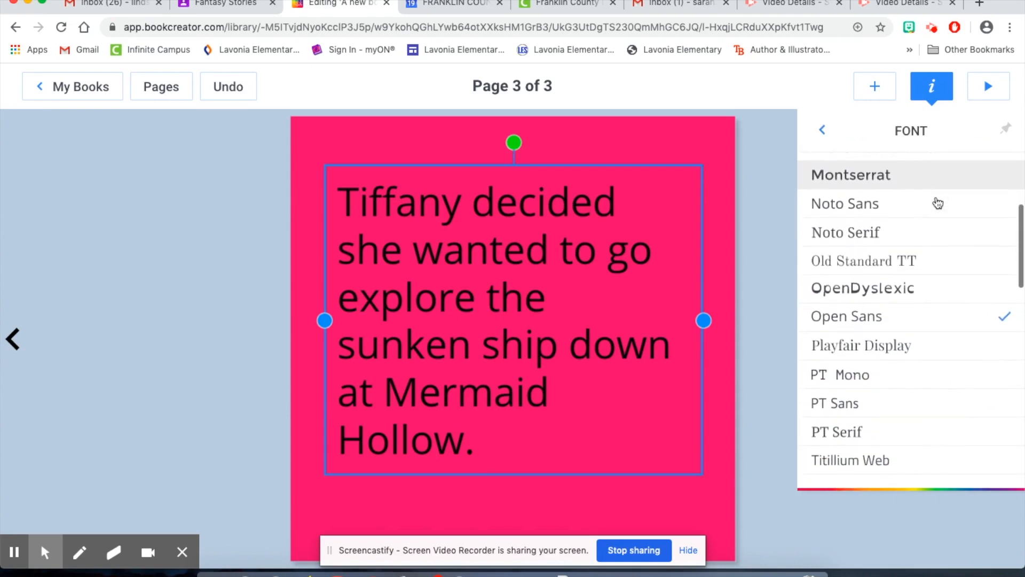
{"action": "scroll", "coordinate": [938, 203], "scroll_direction": "down", "scroll_amount": 1}
{"action": "scroll", "coordinate": [938, 202], "scroll_direction": "down", "scroll_amount": 5}
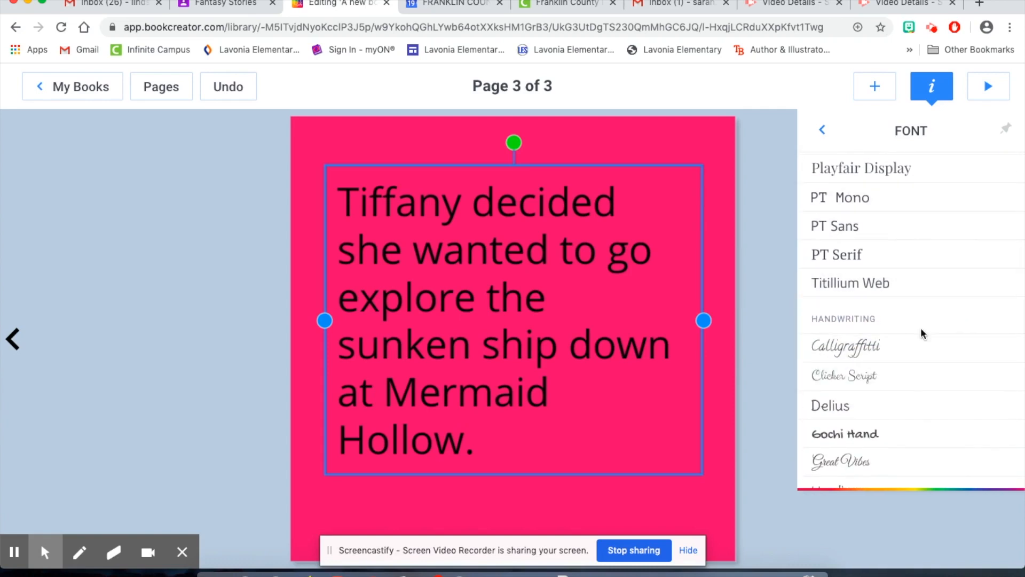
{"action": "scroll", "coordinate": [921, 329], "scroll_direction": "down", "scroll_amount": 3}
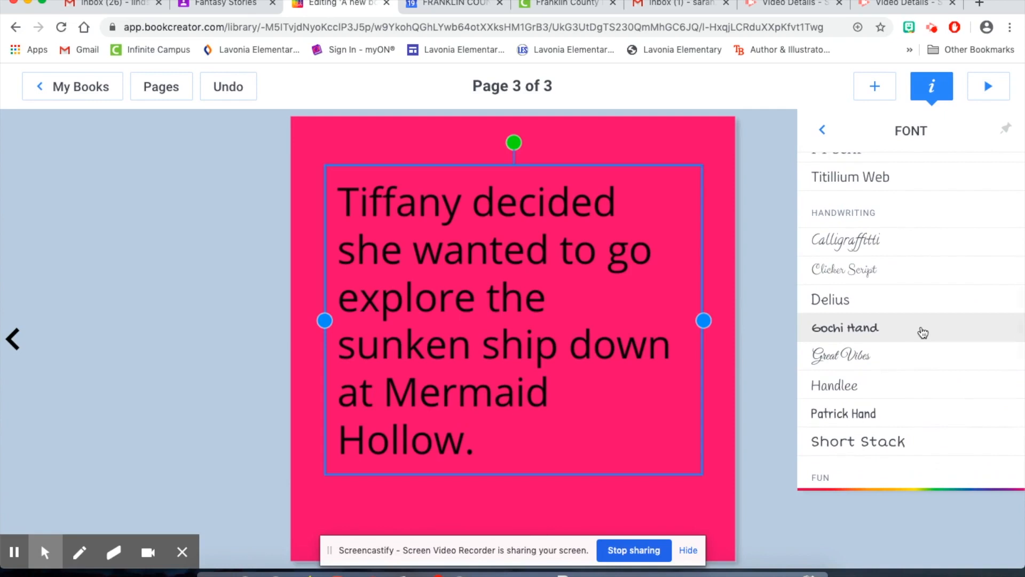
{"action": "scroll", "coordinate": [921, 332], "scroll_direction": "down", "scroll_amount": 1}
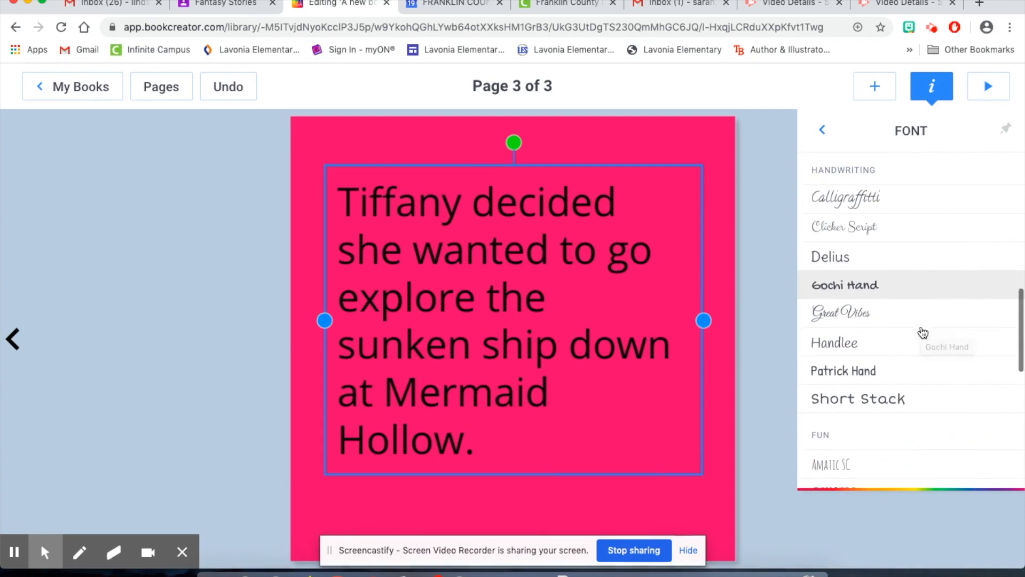
{"action": "left_click", "coordinate": [904, 349]}
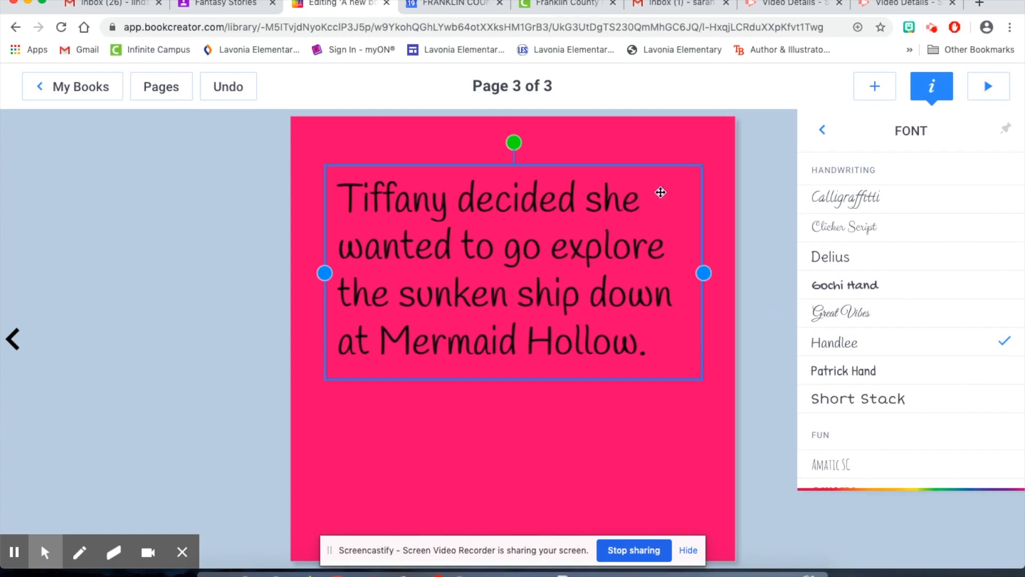
Step: Colour the page 3 story text yellow and make it bold
{"action": "left_click", "coordinate": [819, 130]}
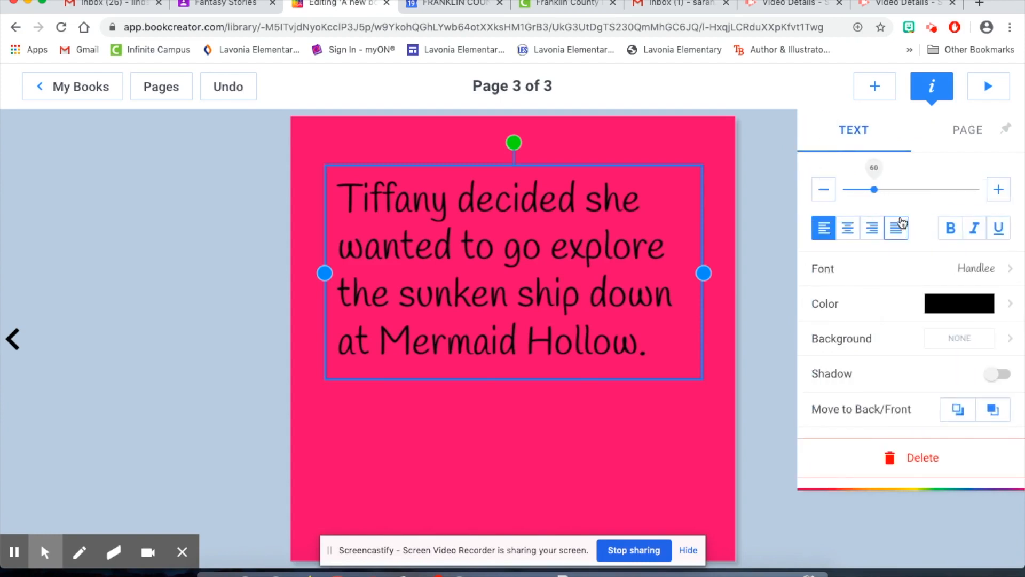
{"action": "left_click", "coordinate": [934, 300]}
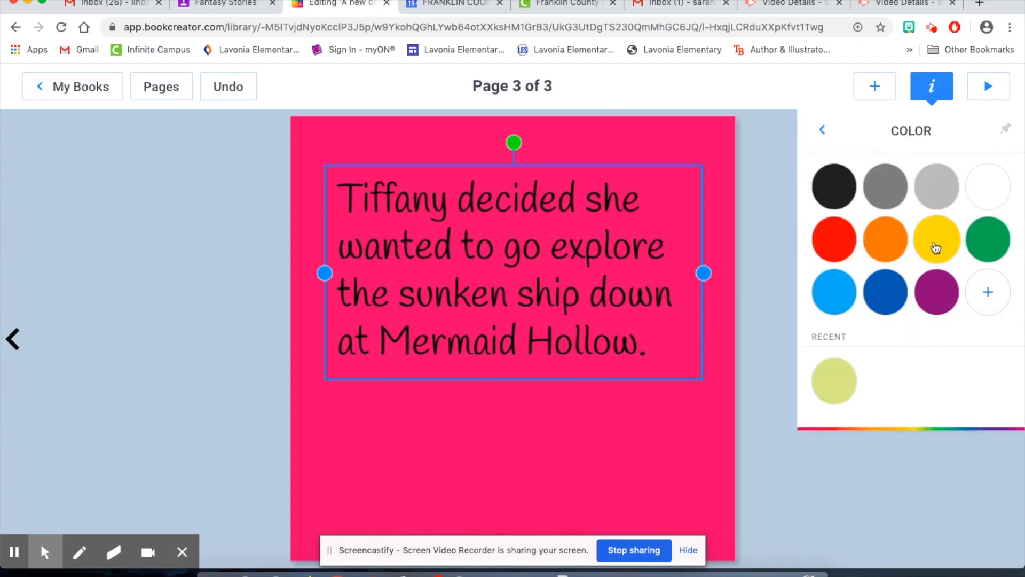
{"action": "left_click", "coordinate": [935, 248]}
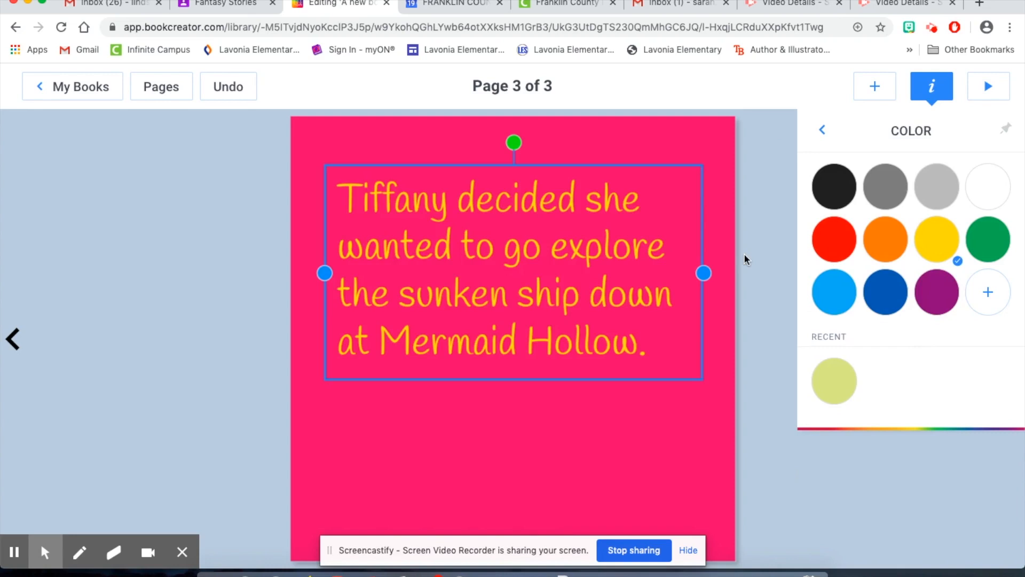
{"action": "left_click", "coordinate": [822, 130]}
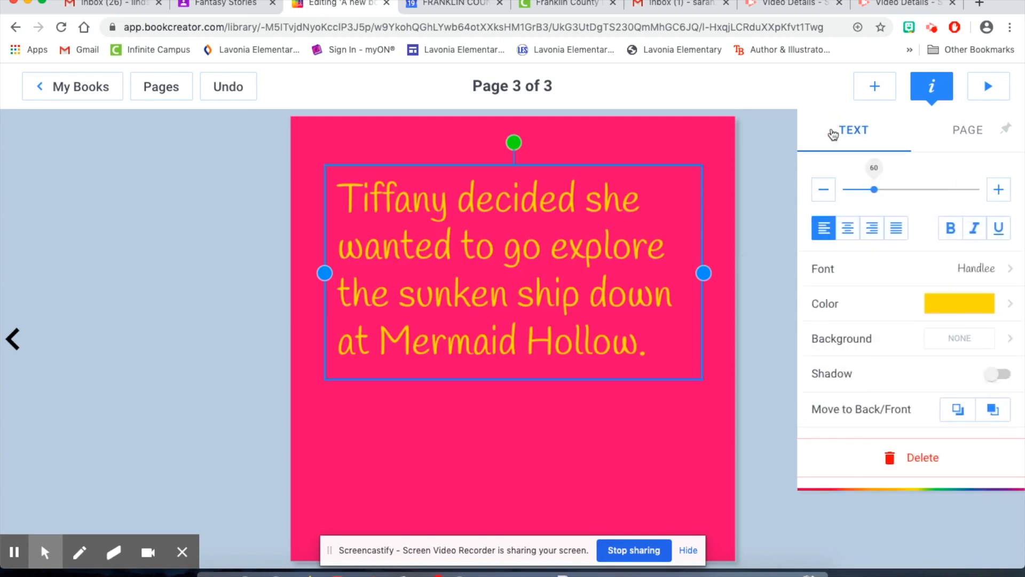
{"action": "left_click", "coordinate": [953, 230]}
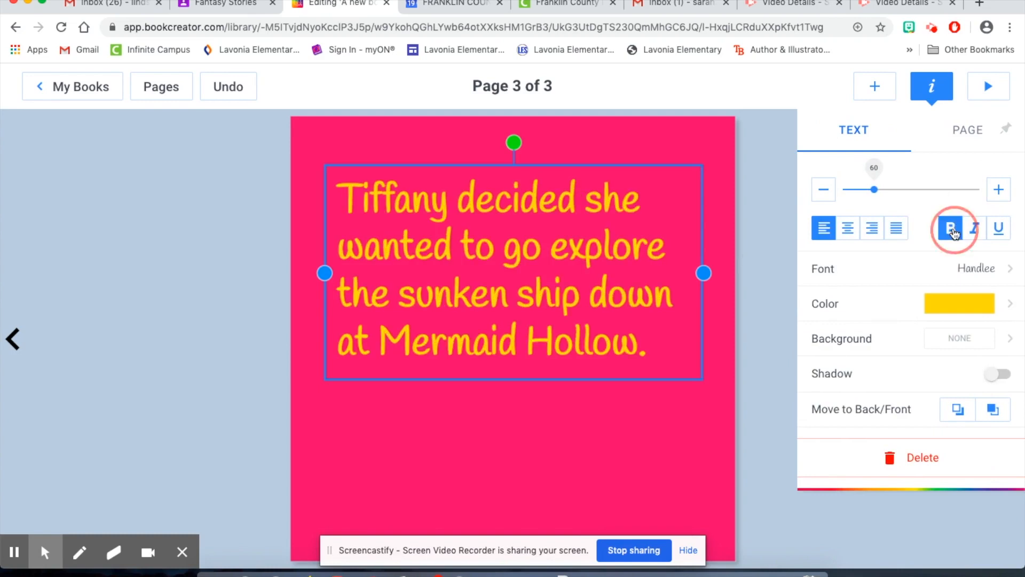
{"action": "left_click", "coordinate": [745, 266]}
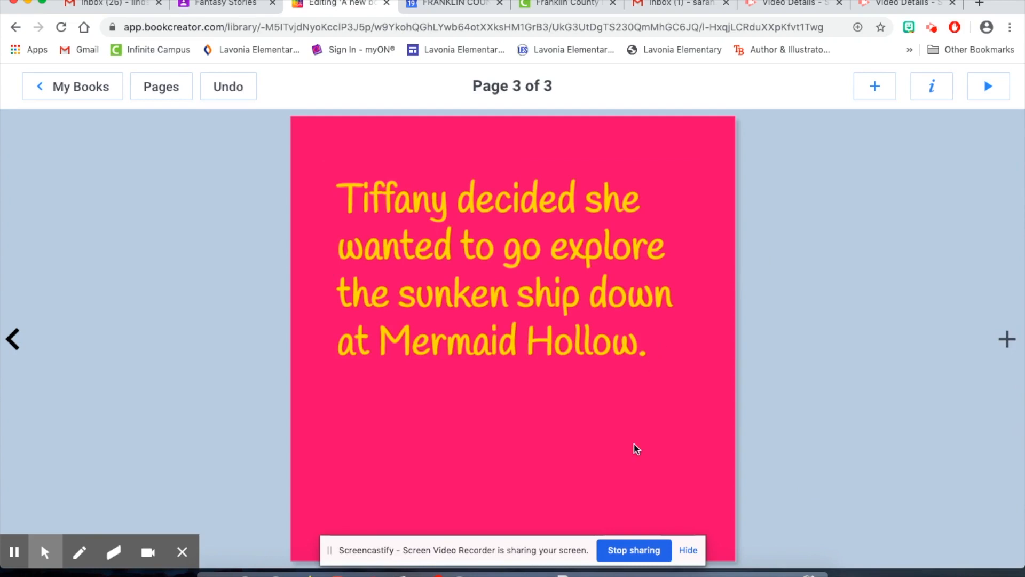
Step: Search Google images for "cartoon sunken ship" and import the brown wrecked ship picture onto page 3
{"action": "left_click", "coordinate": [881, 91]}
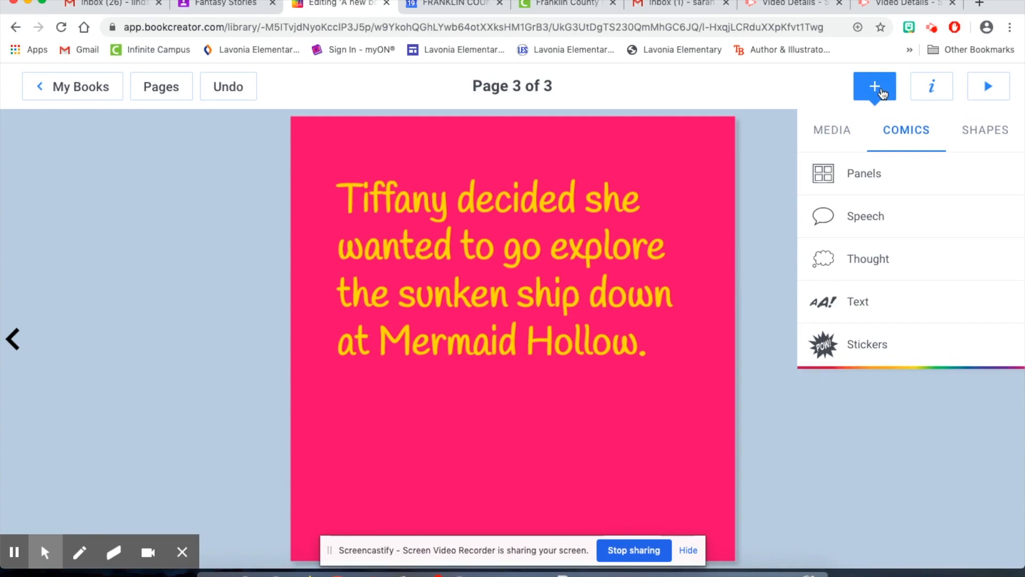
{"action": "left_click", "coordinate": [822, 138]}
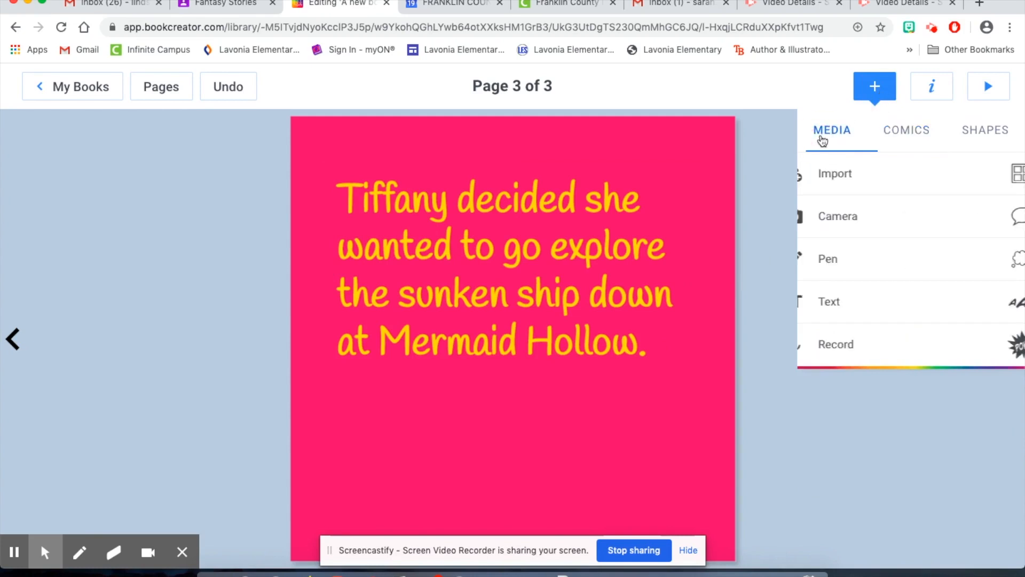
{"action": "left_click", "coordinate": [864, 172]}
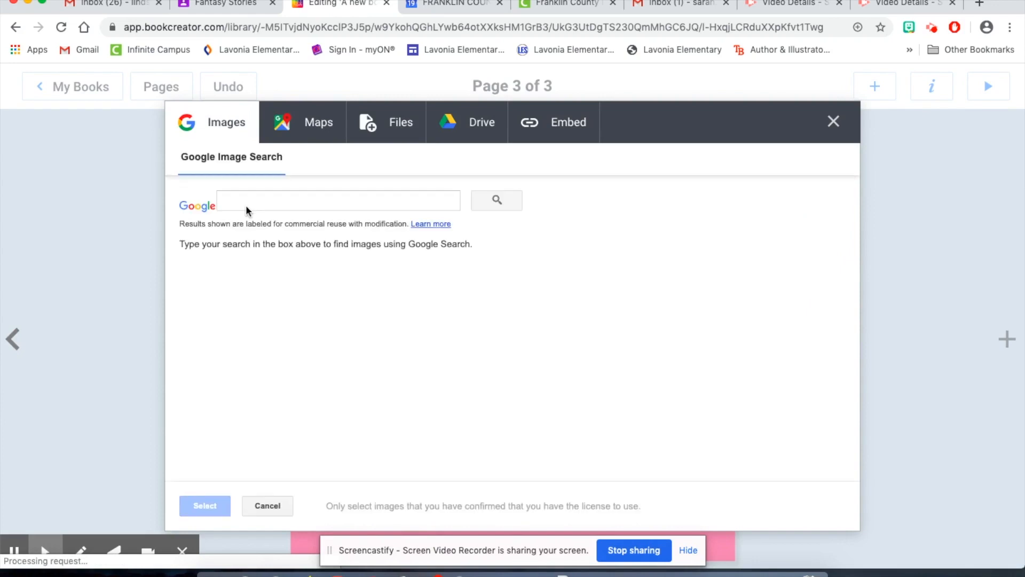
{"action": "left_click", "coordinate": [246, 205]}
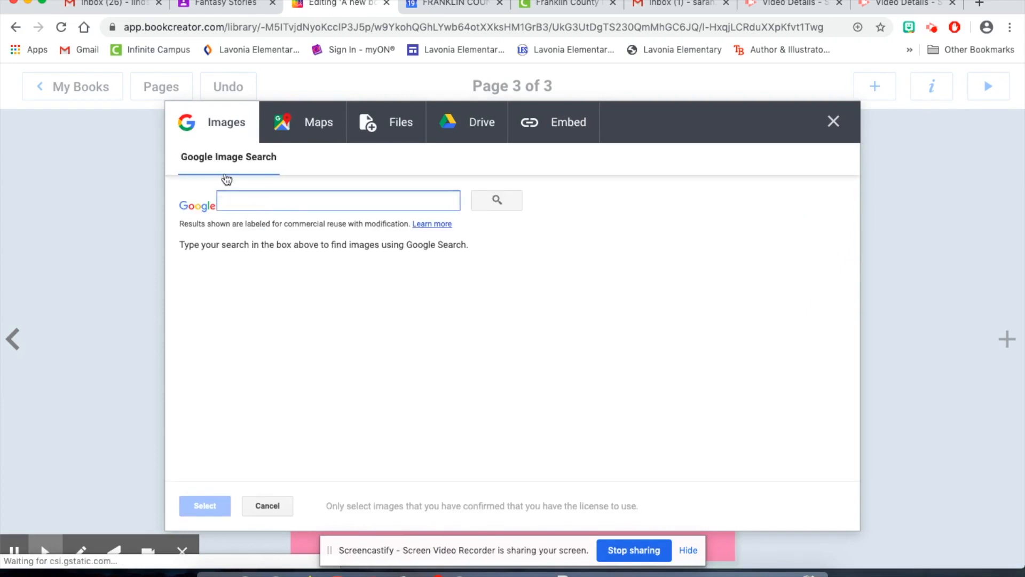
{"action": "type", "text": "ca"}
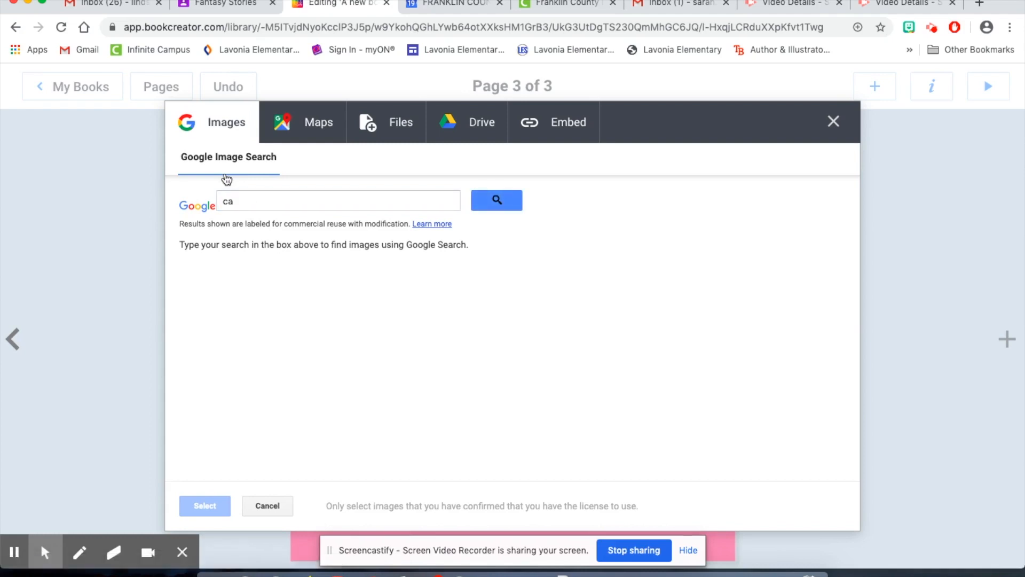
{"action": "left_click", "coordinate": [242, 200]}
{"action": "type", "text": "rtoo"}
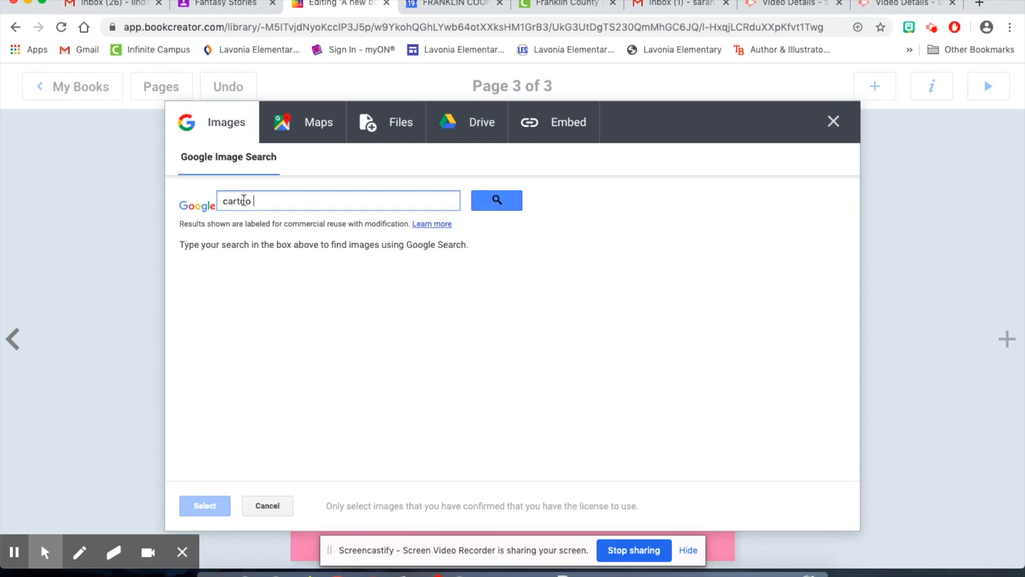
{"action": "type", "text": "n sunken ship"}
{"action": "key", "text": "Return"}
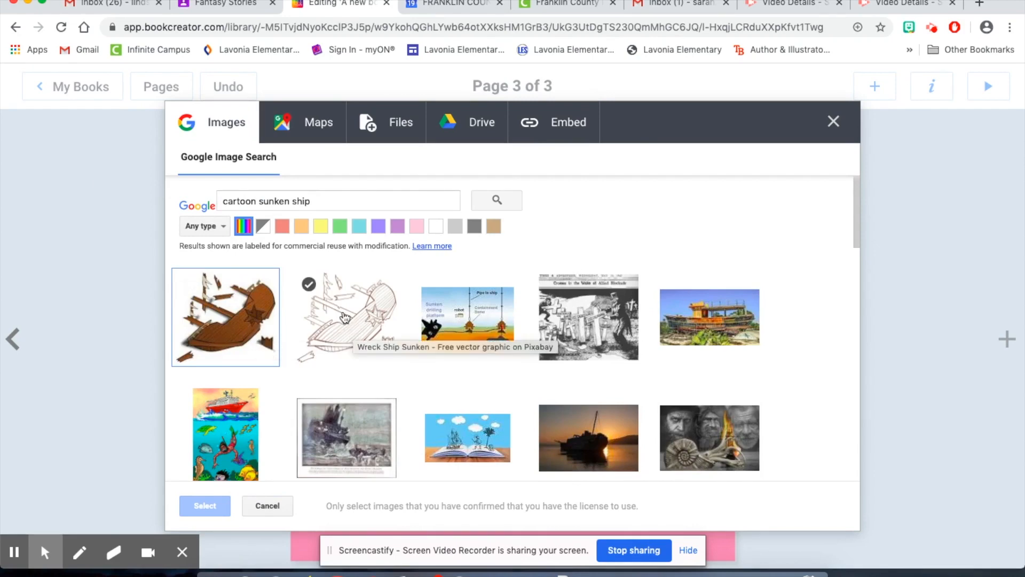
{"action": "left_click", "coordinate": [228, 341]}
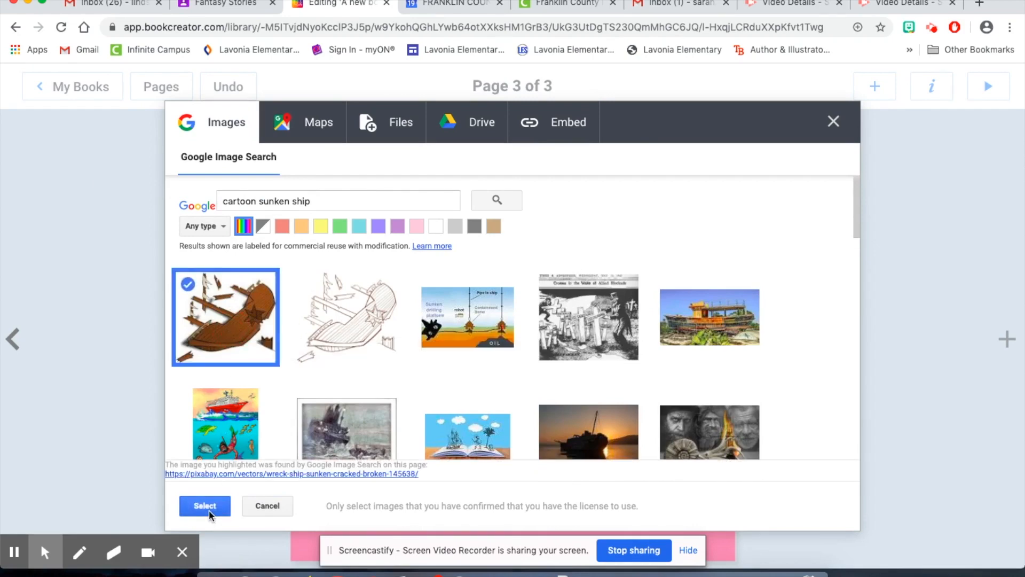
{"action": "left_click", "coordinate": [205, 505]}
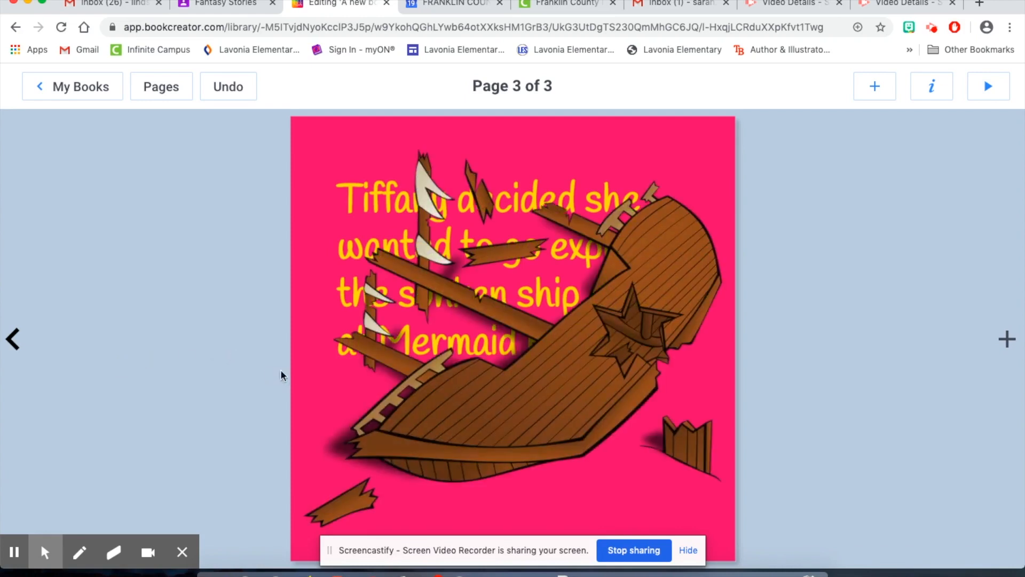
Step: Shrink the sunken ship picture and place it in the page's lower-right corner, below the story text
{"action": "left_click", "coordinate": [537, 372]}
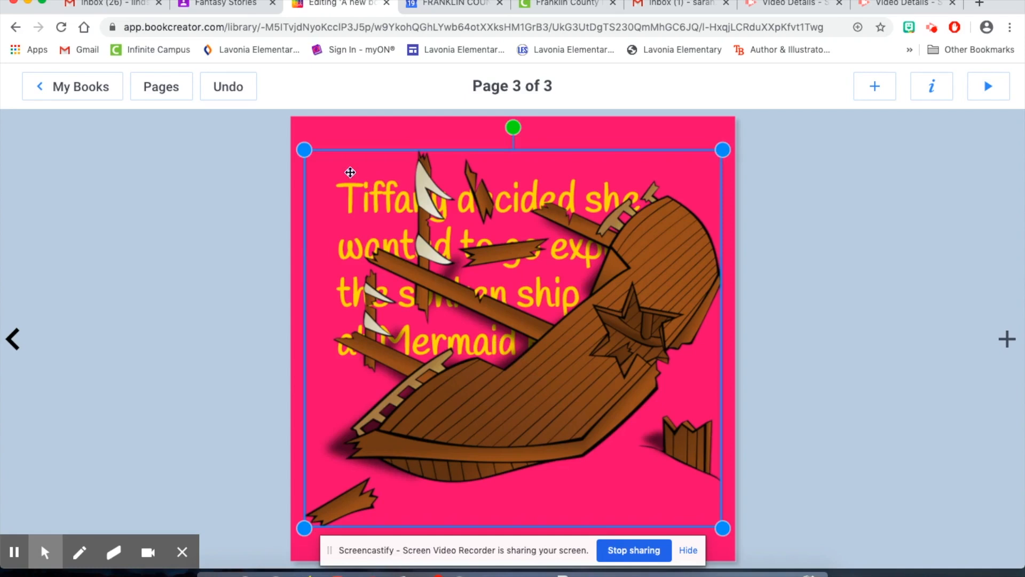
{"action": "left_click_drag", "start_coordinate": [304, 150], "coordinate": [542, 364]}
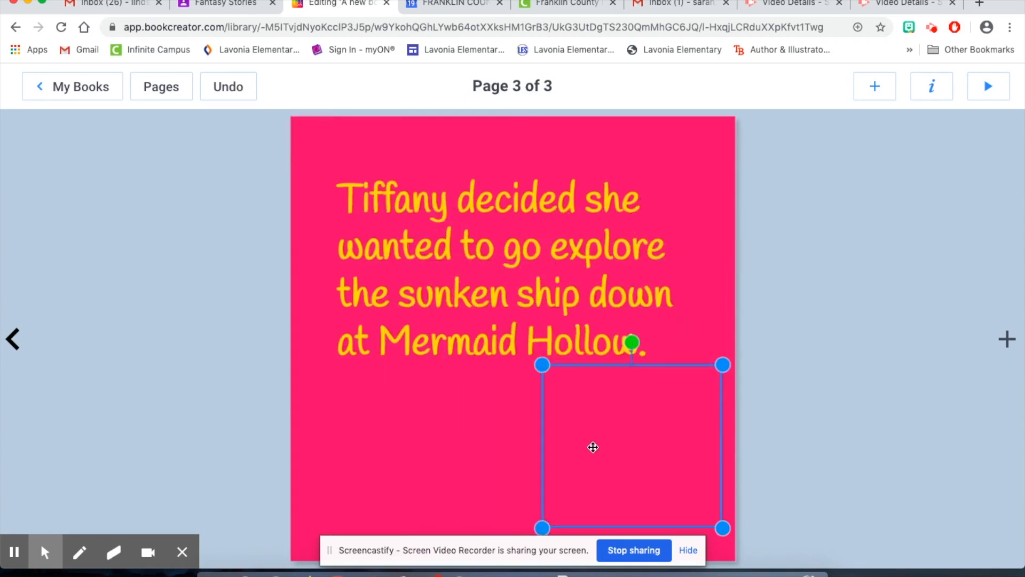
{"action": "left_click_drag", "start_coordinate": [609, 435], "coordinate": [609, 449]}
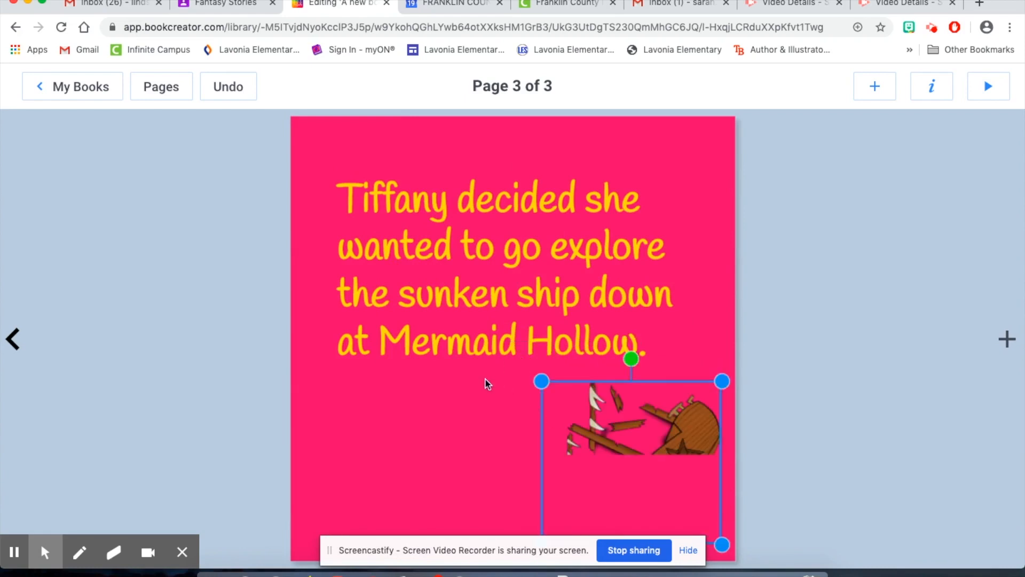
{"action": "left_click", "coordinate": [253, 338]}
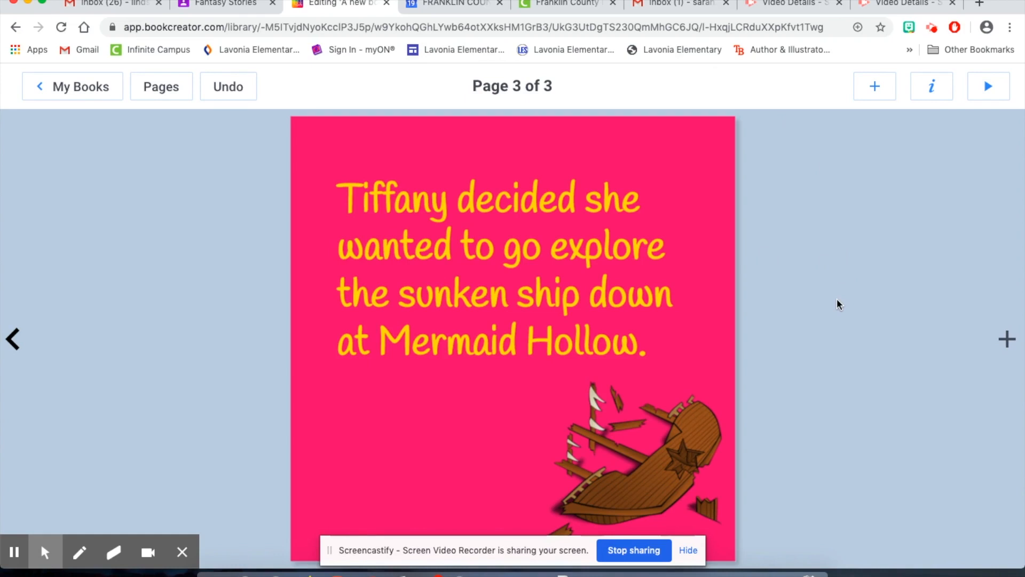
Step: Add a new blank page after page 3
{"action": "left_click", "coordinate": [1007, 338]}
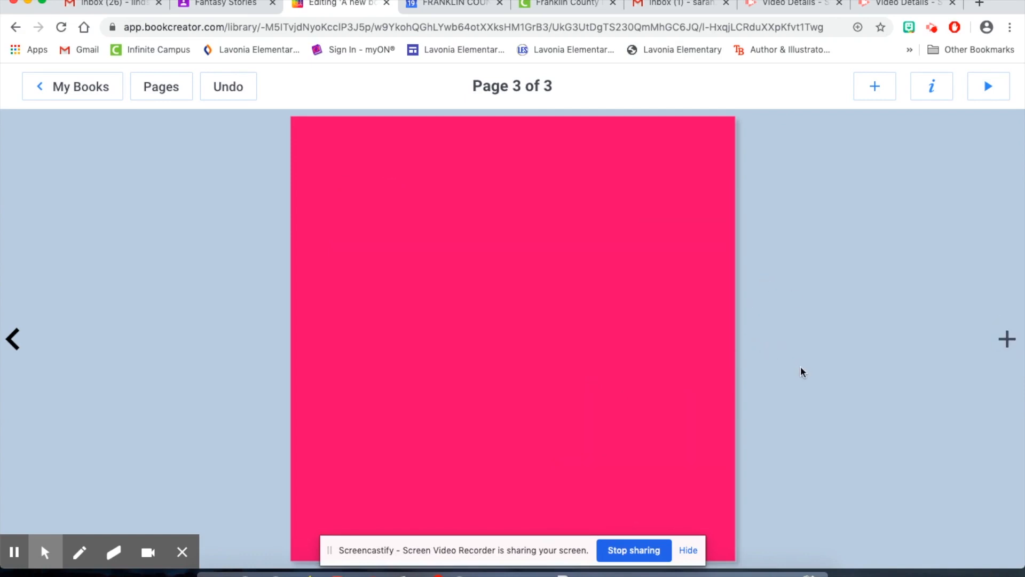